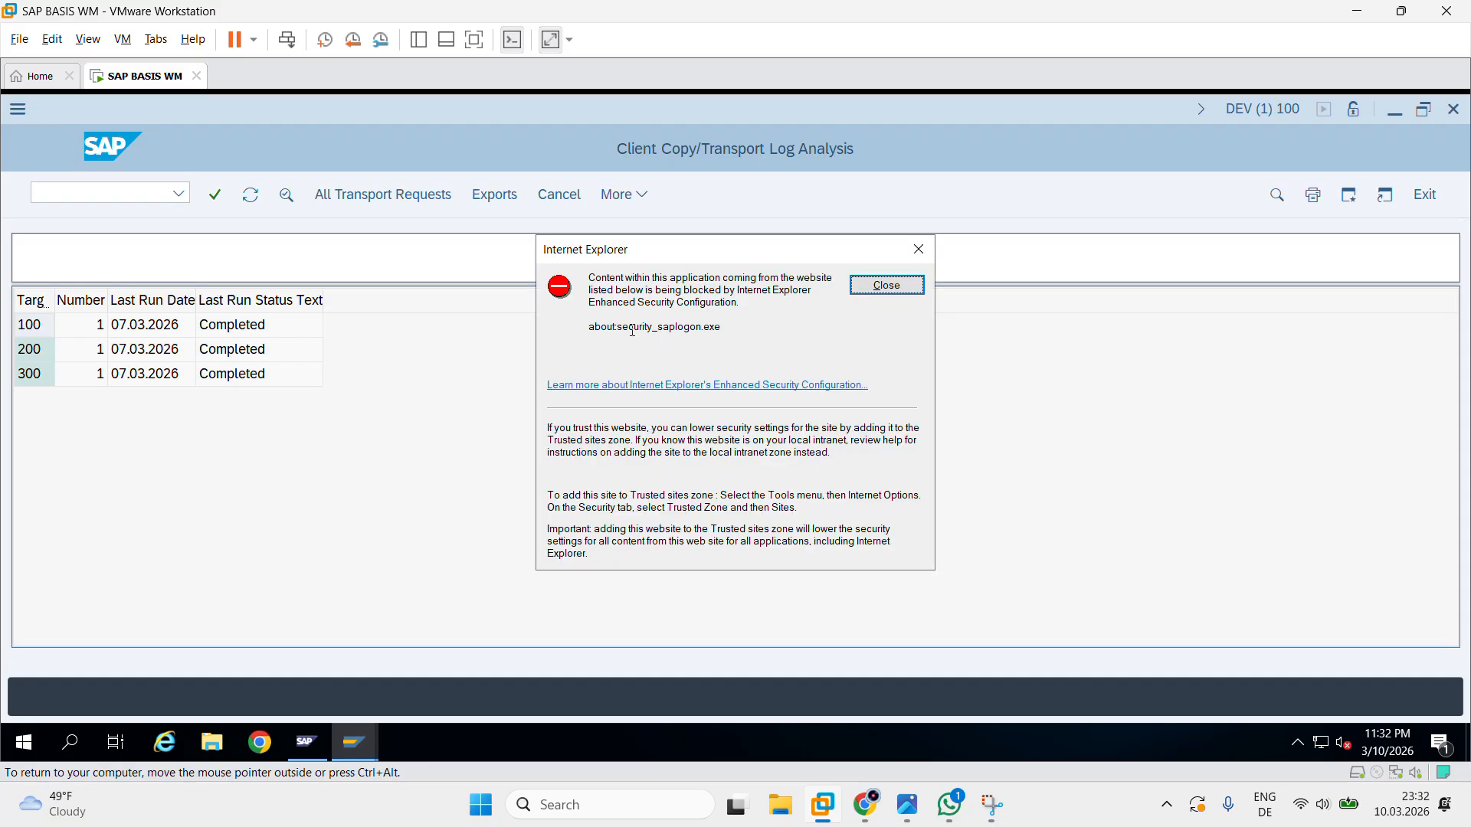
- Dismiss the security warning, leave the client copy log analysis, and run transaction scc4 to open the clients overview
click(883, 287)
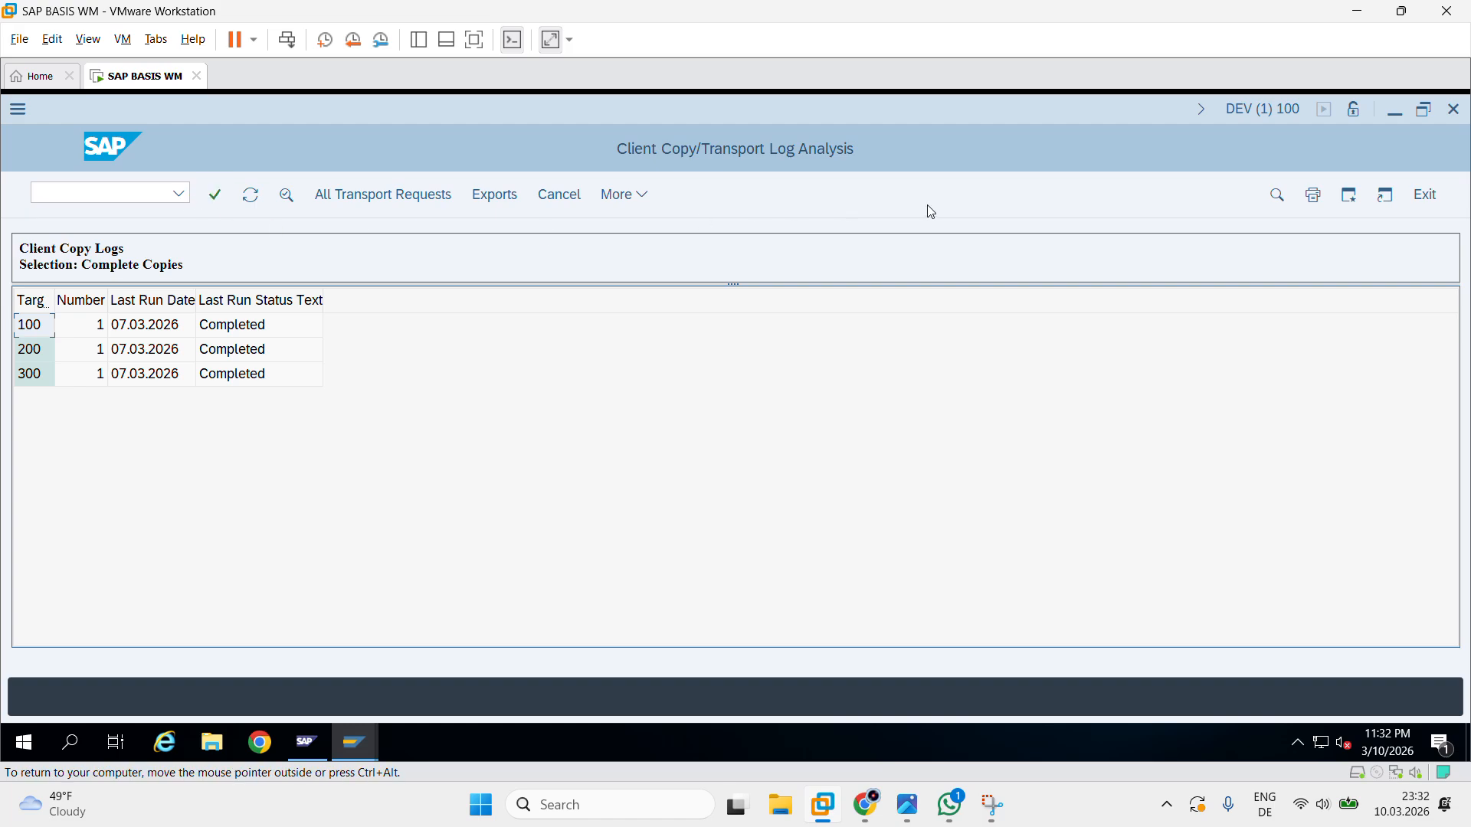
click(1437, 203)
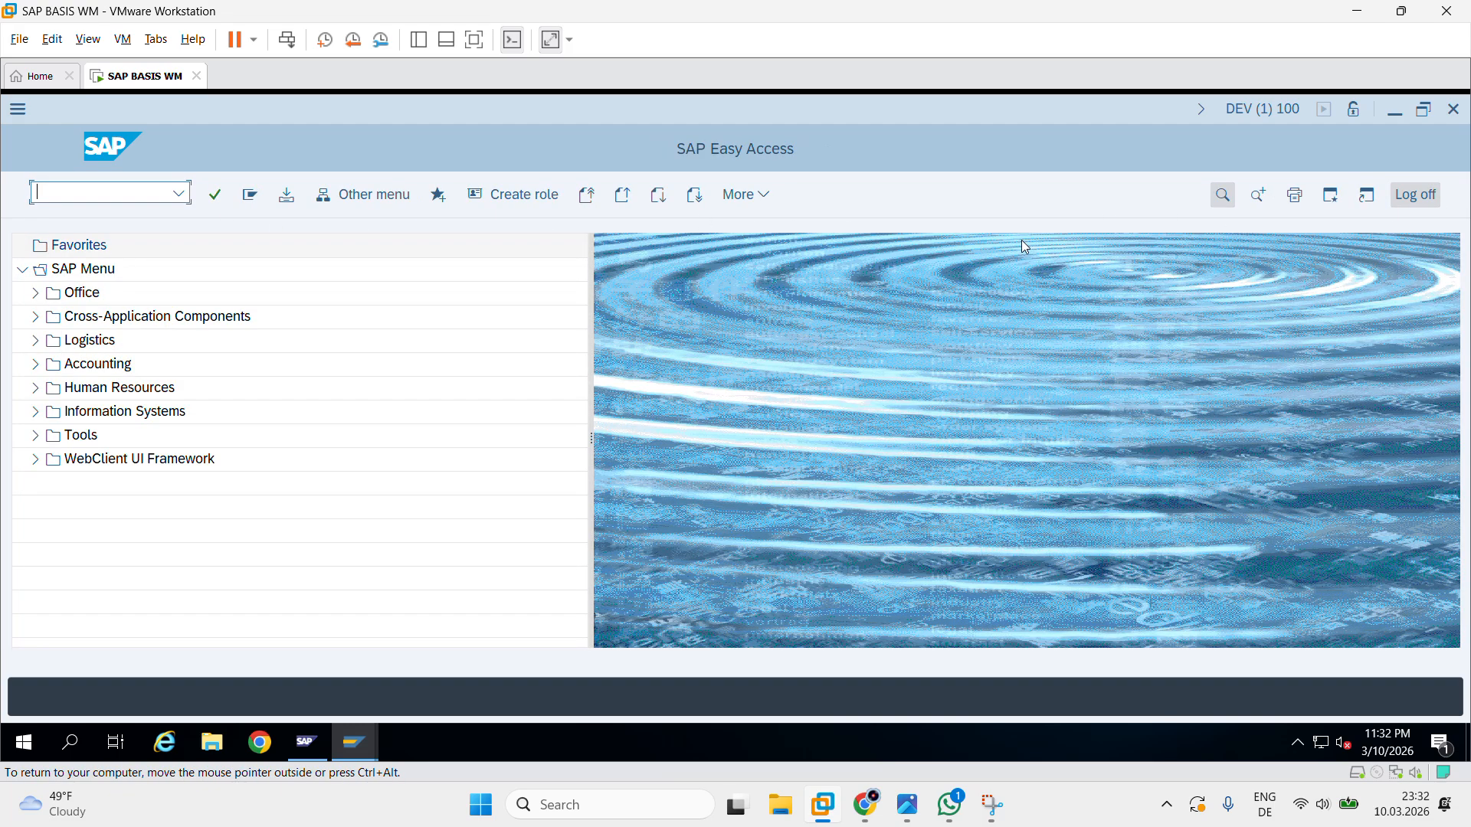
click(174, 197)
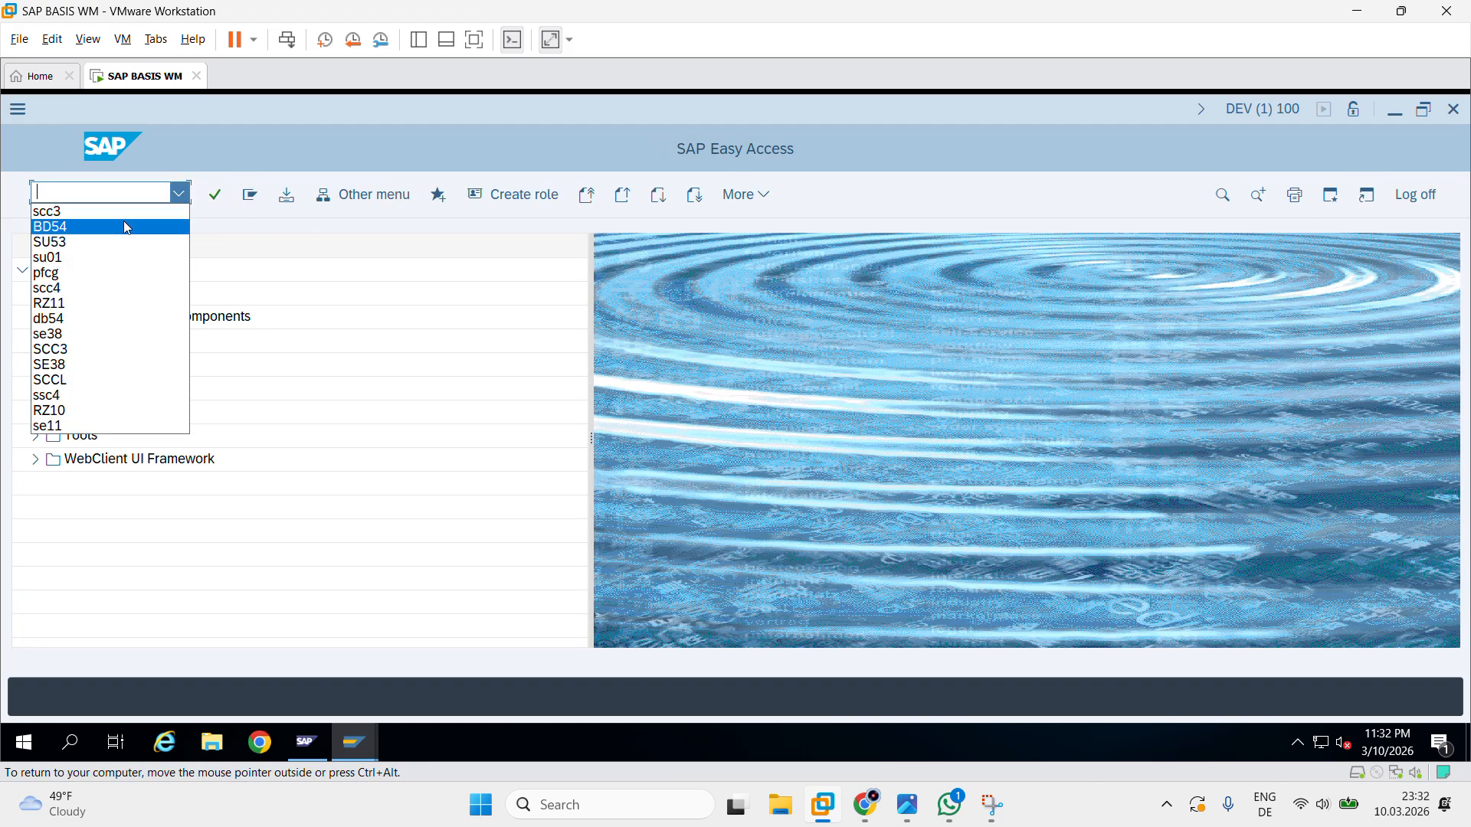
click(131, 192)
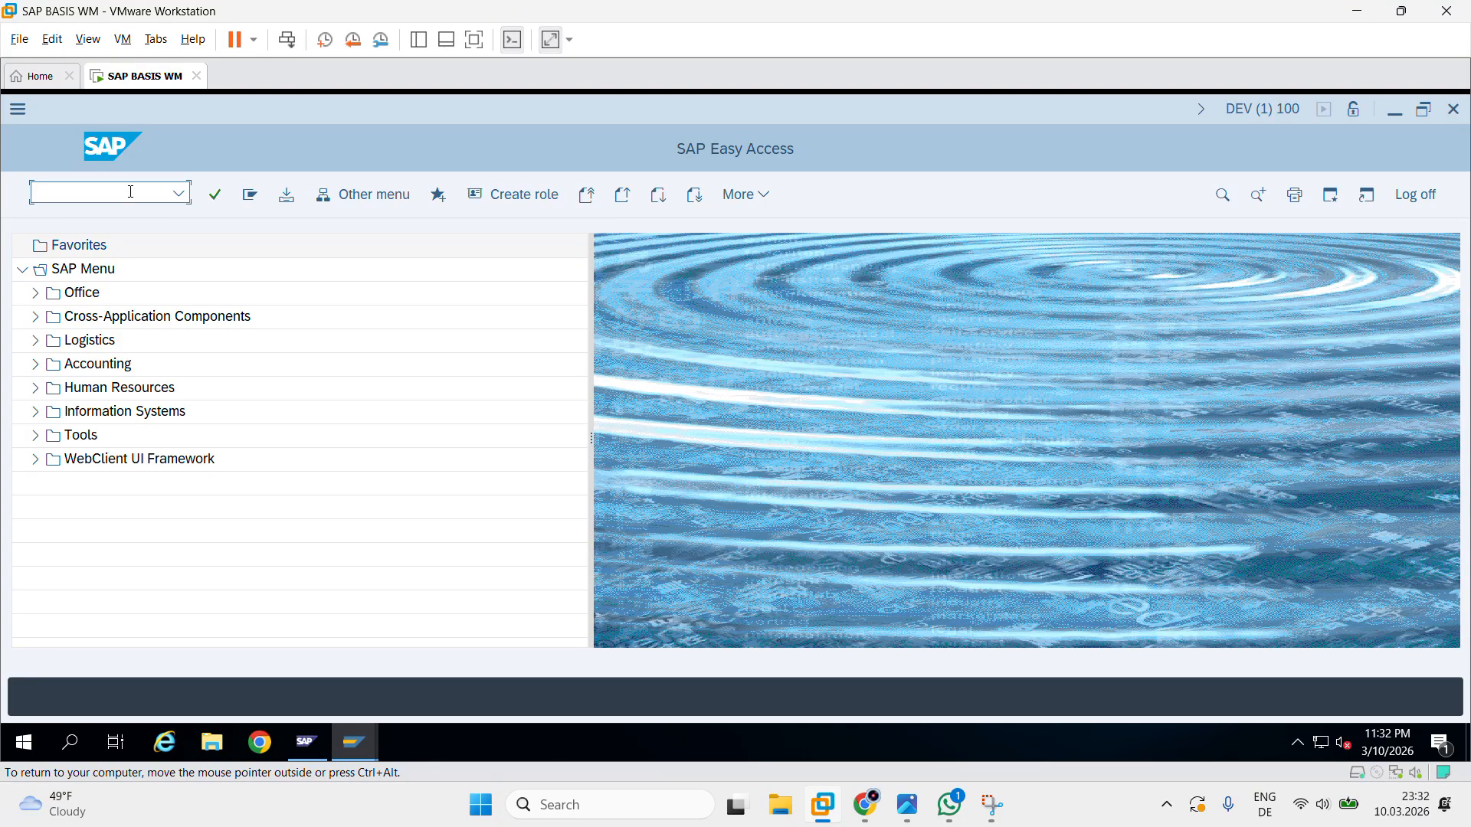
text(scc4)
key(Return)
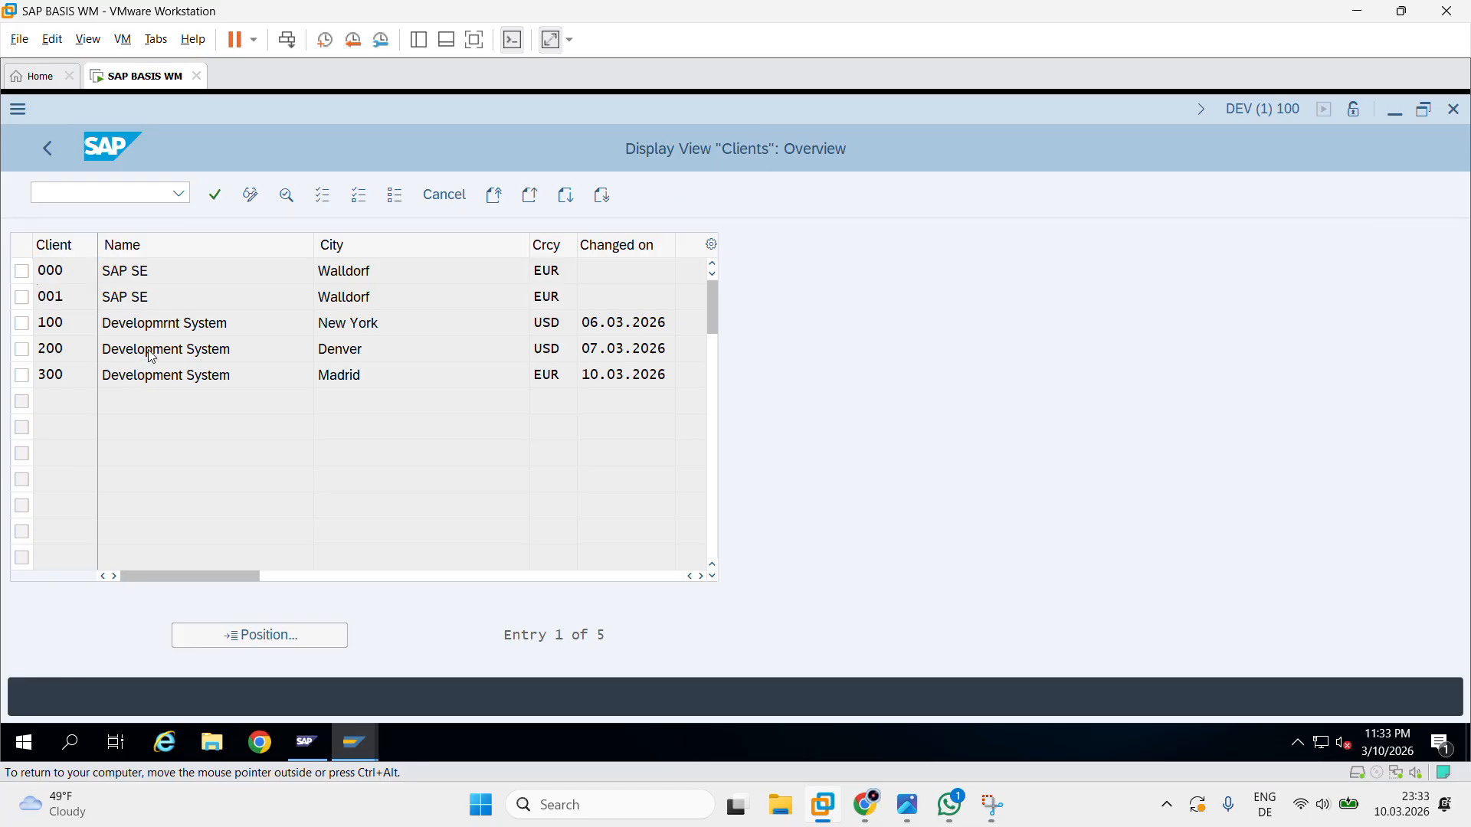
- Open client 200's details in change mode, check its Logical system field, and return to the start screen
double_click(149, 349)
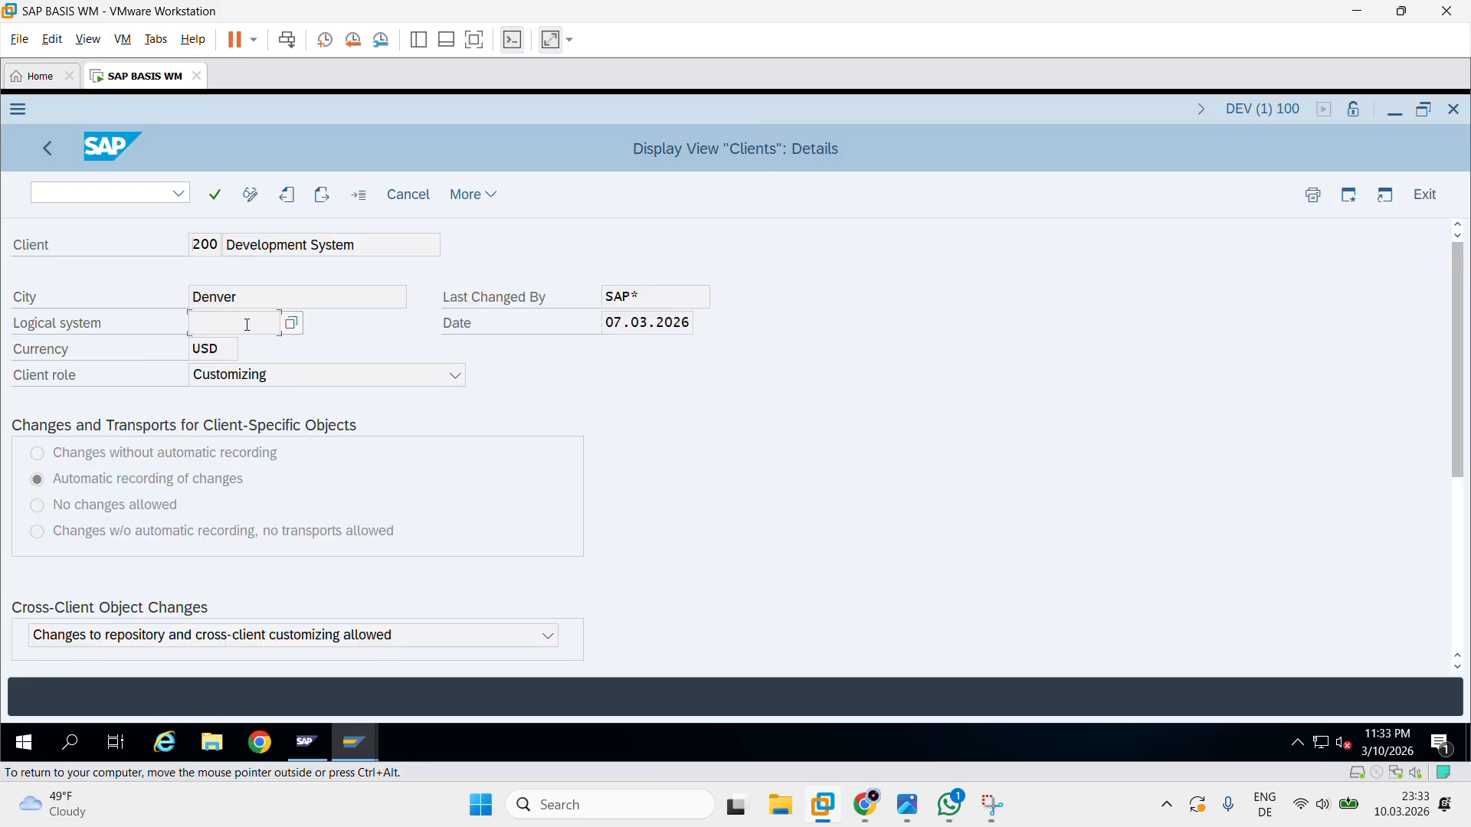
click(252, 196)
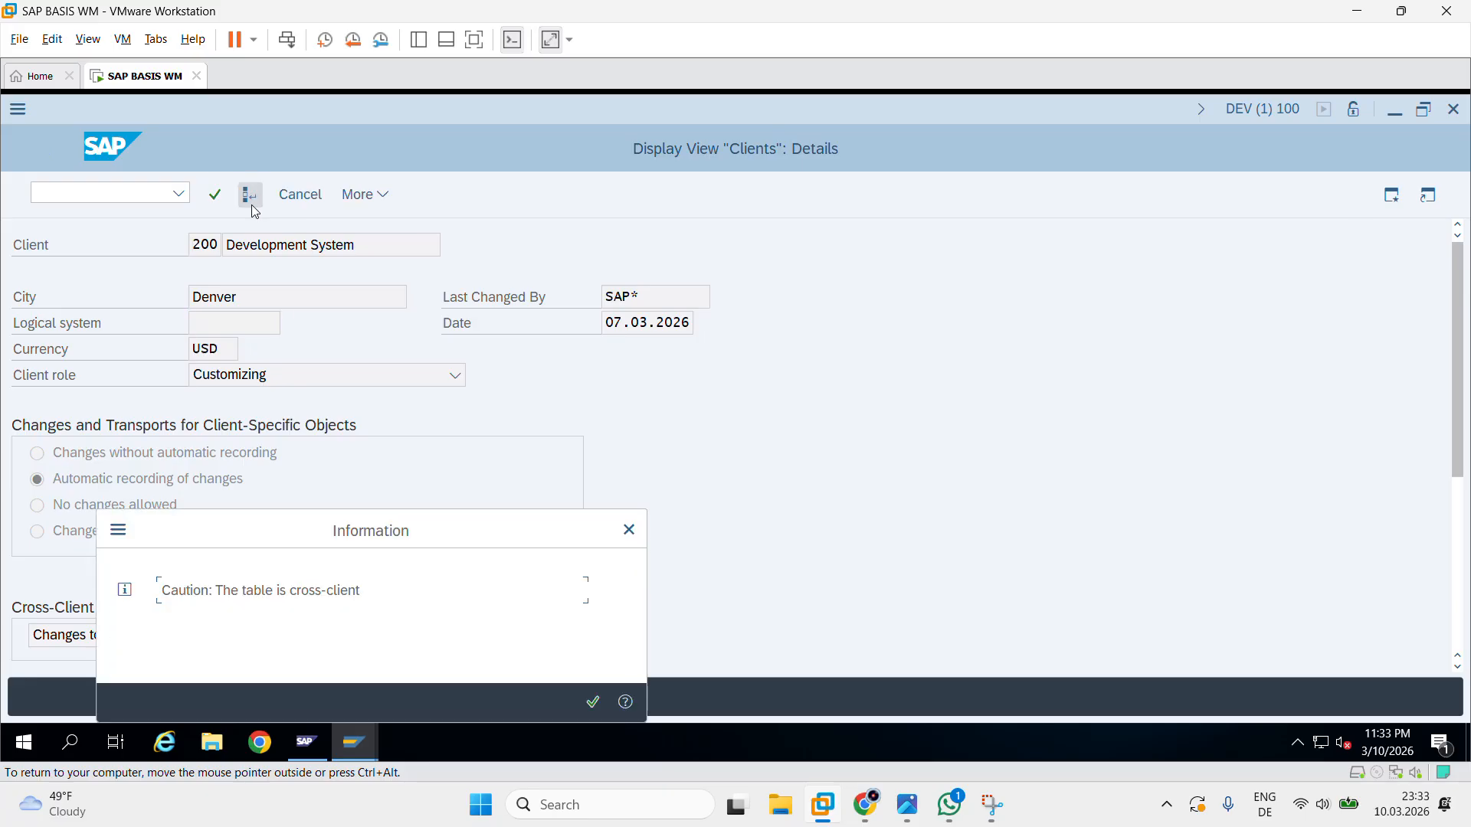
click(594, 703)
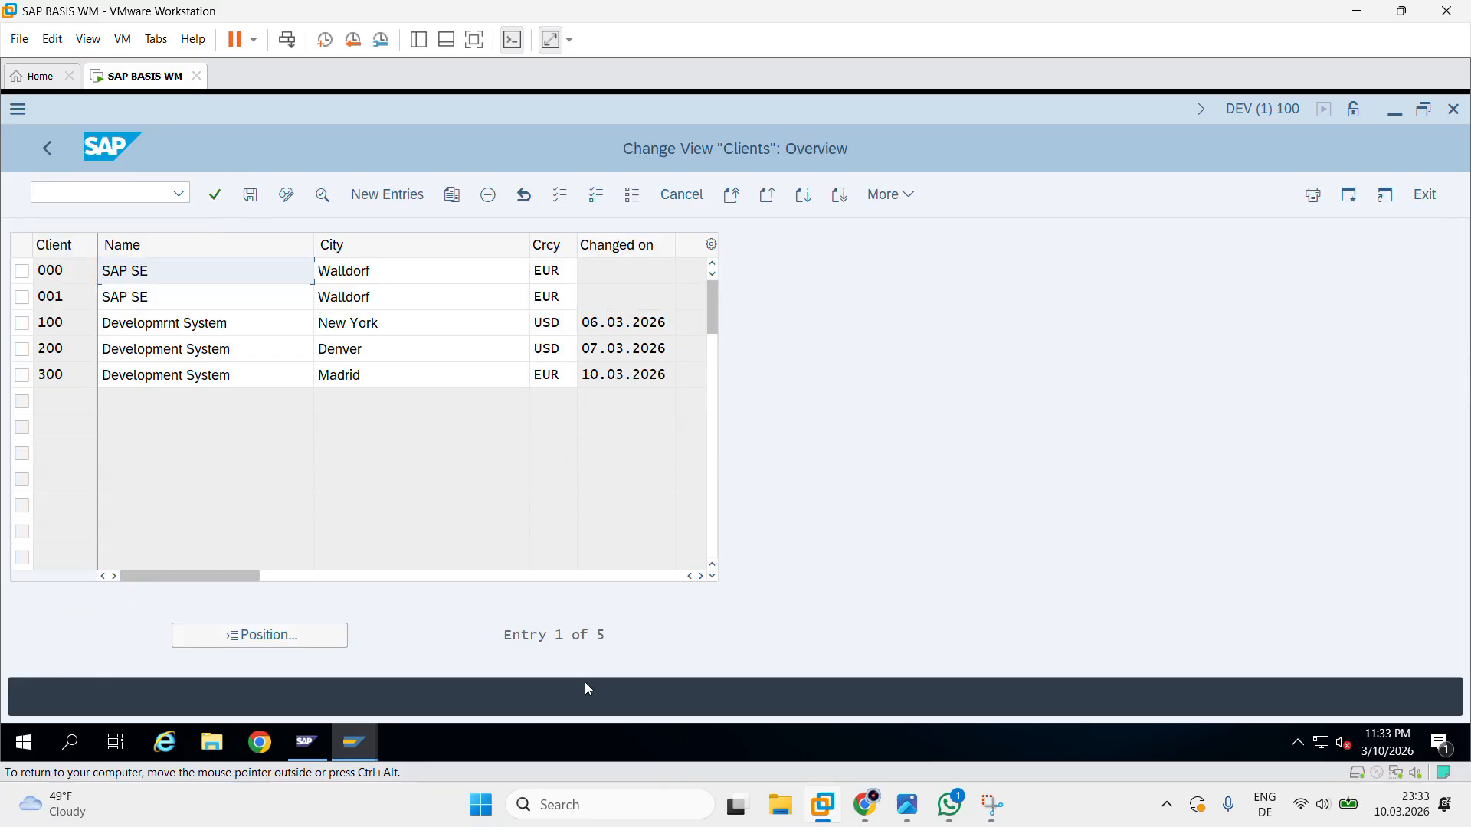
double_click(146, 354)
click(222, 322)
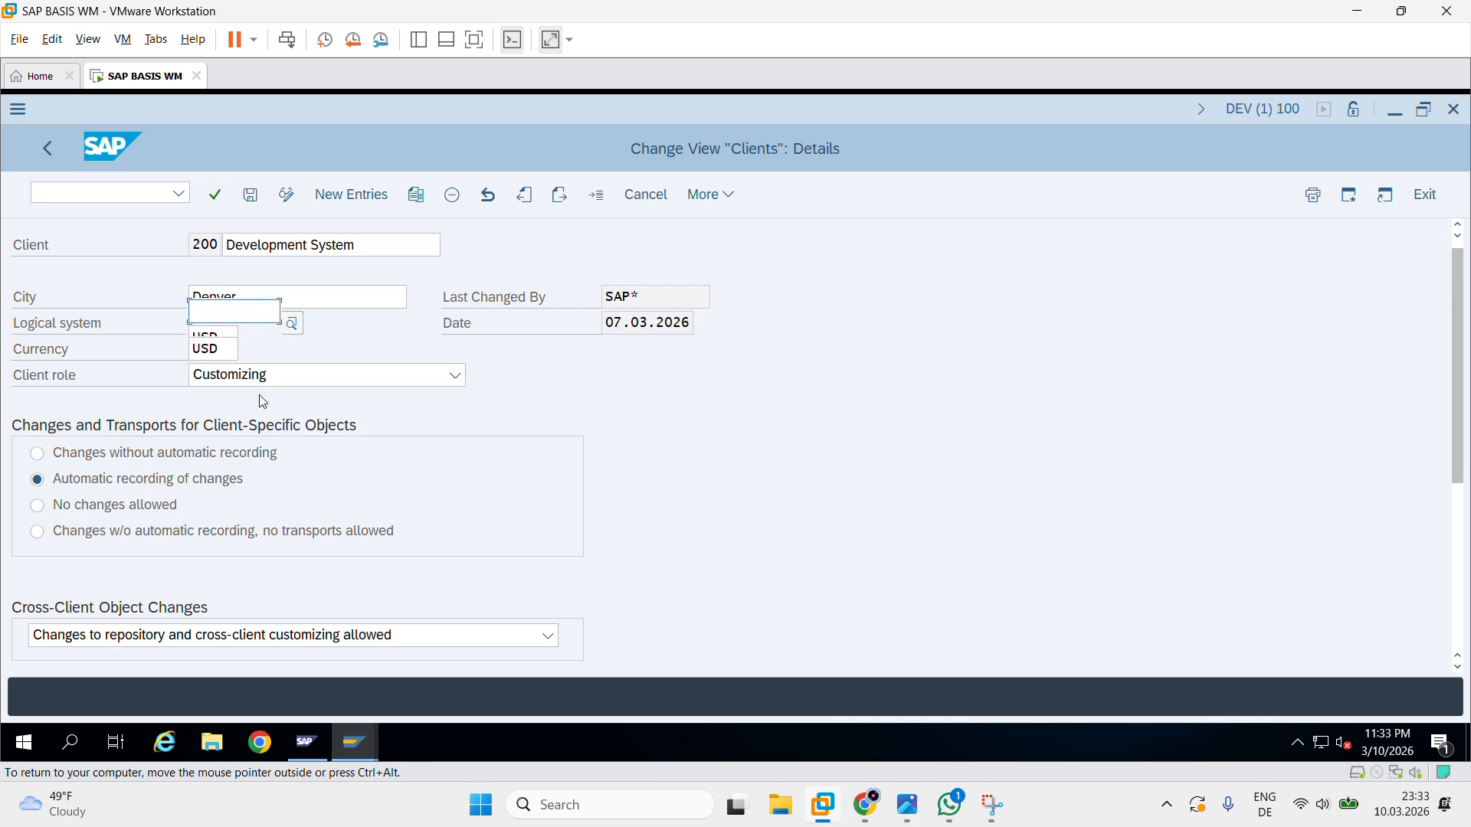
scroll(261, 399, down, 1)
scroll(259, 394, up, 1)
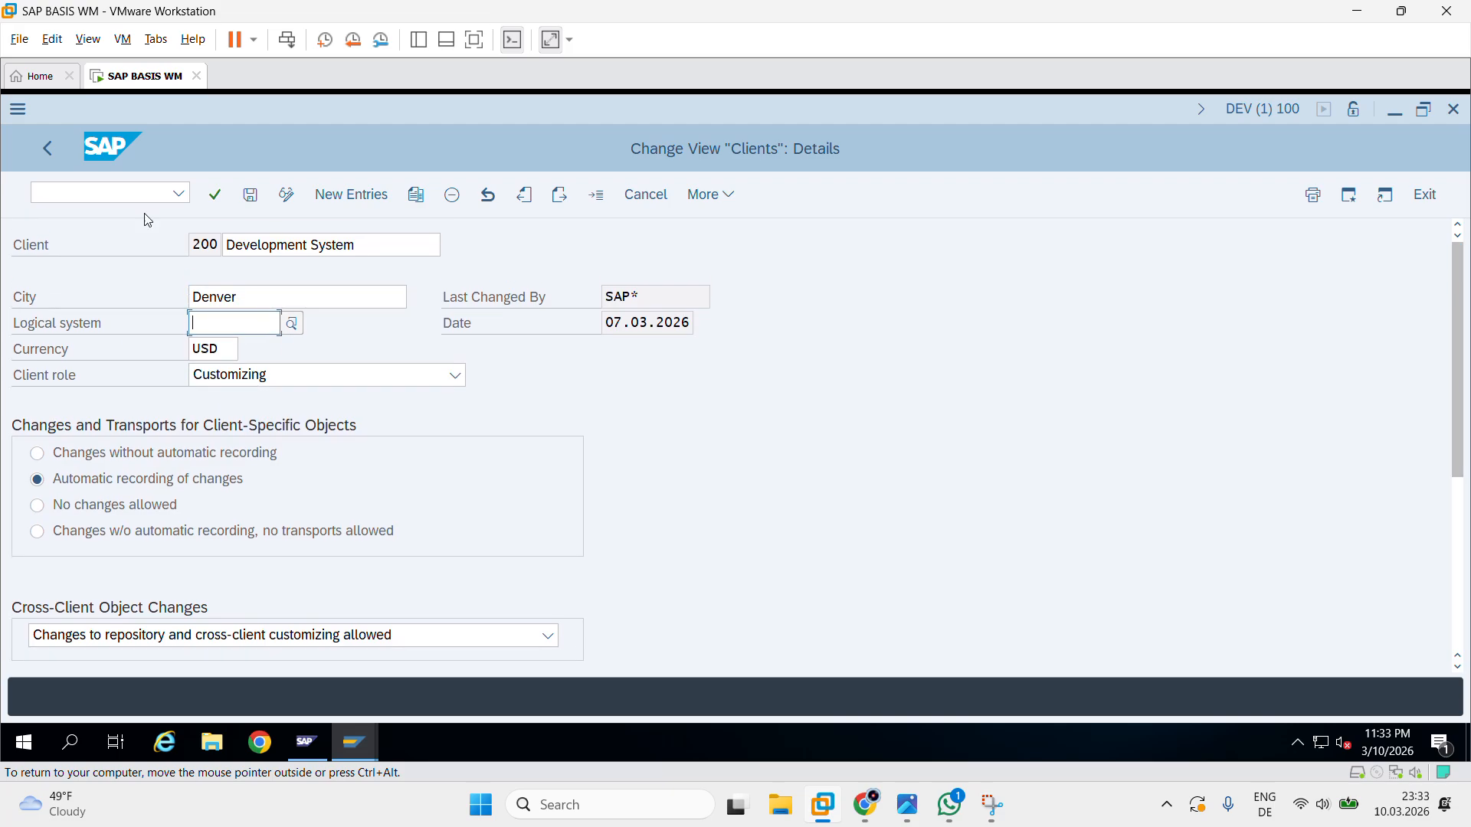
click(47, 148)
click(48, 148)
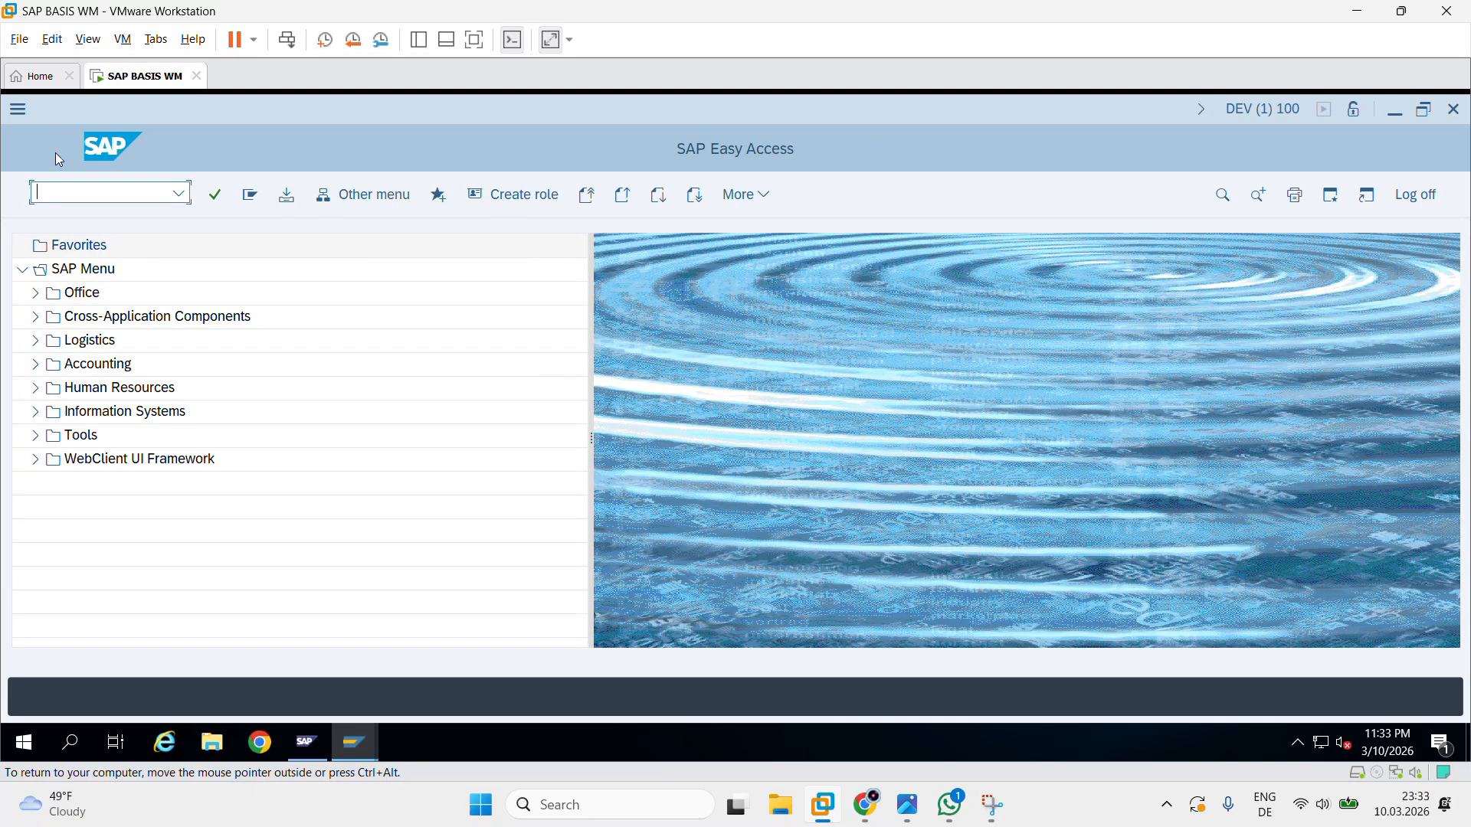
- Run transaction BD54, accept the cross-client notice, and start new entries in the Logical Systems table
click(180, 192)
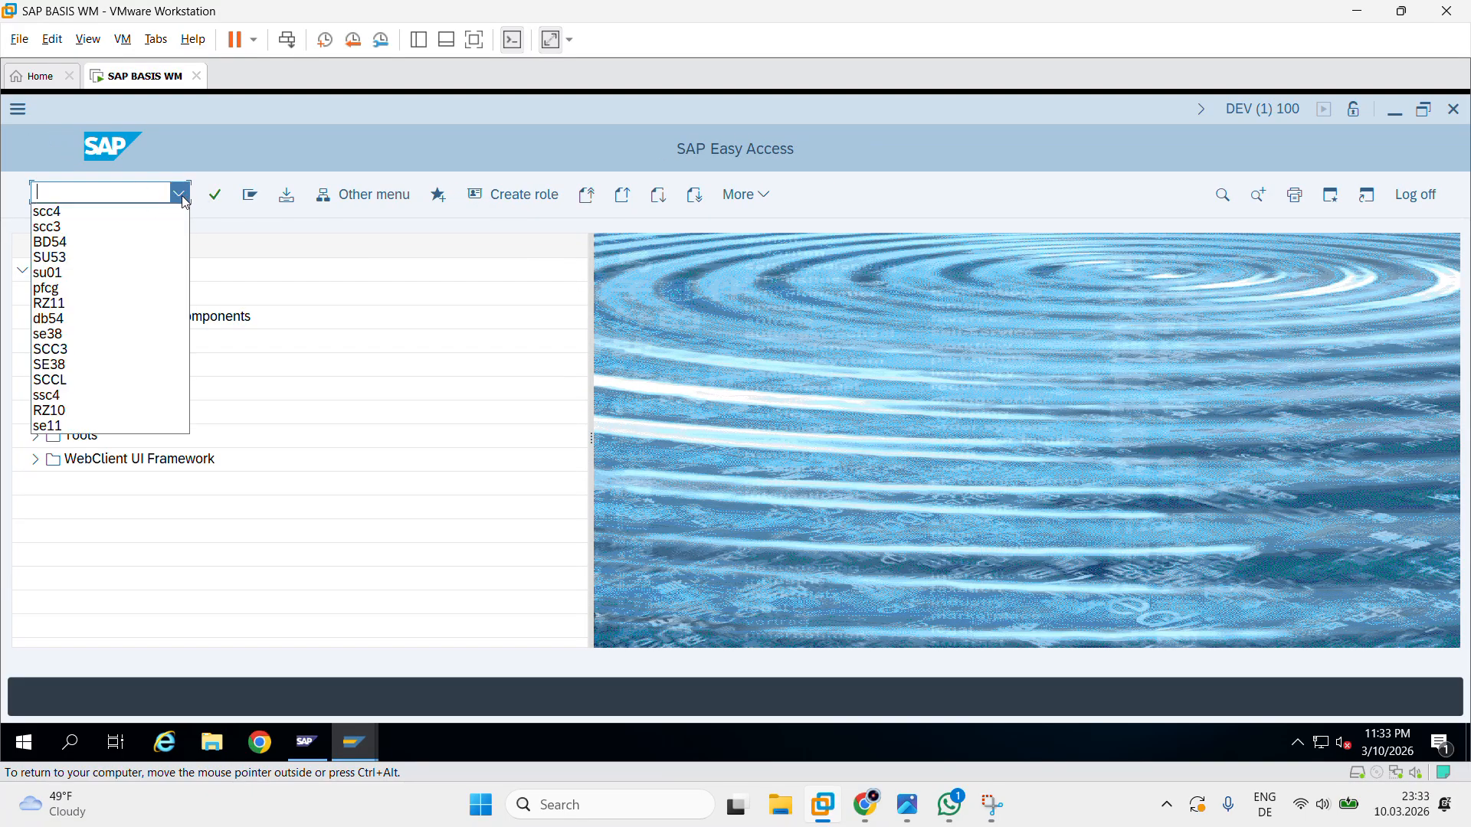
click(134, 243)
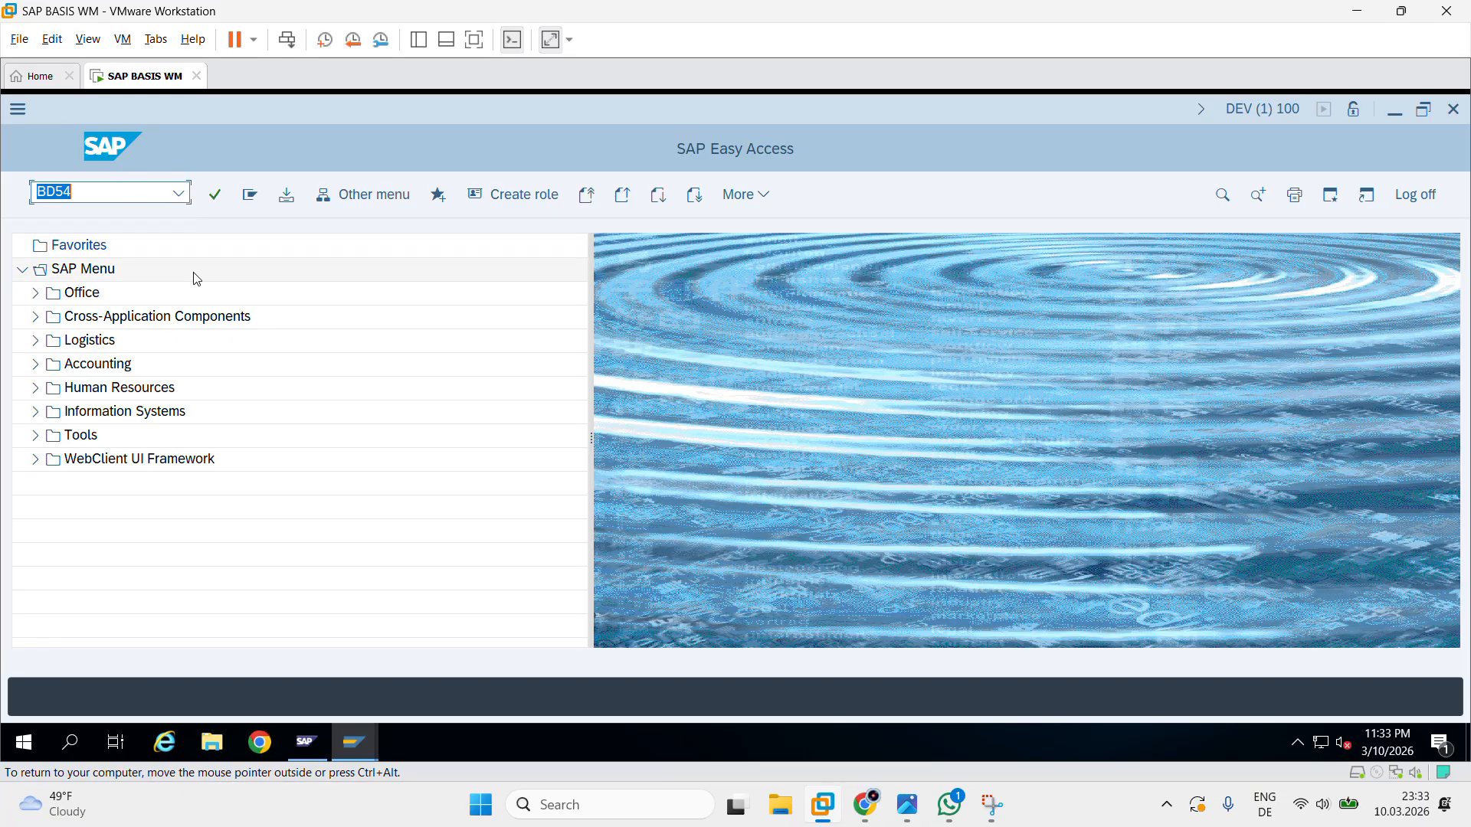
click(214, 194)
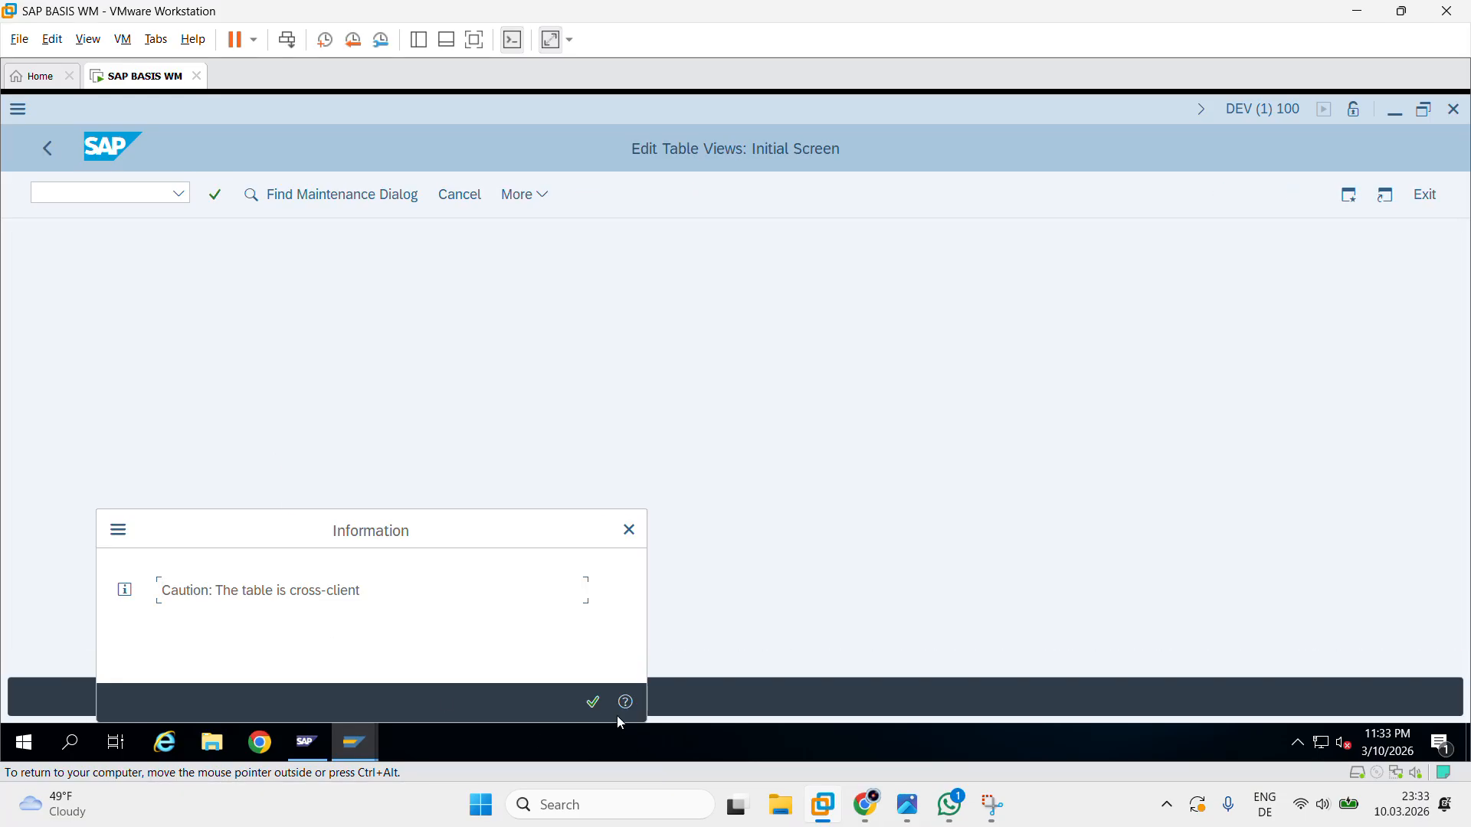
click(593, 703)
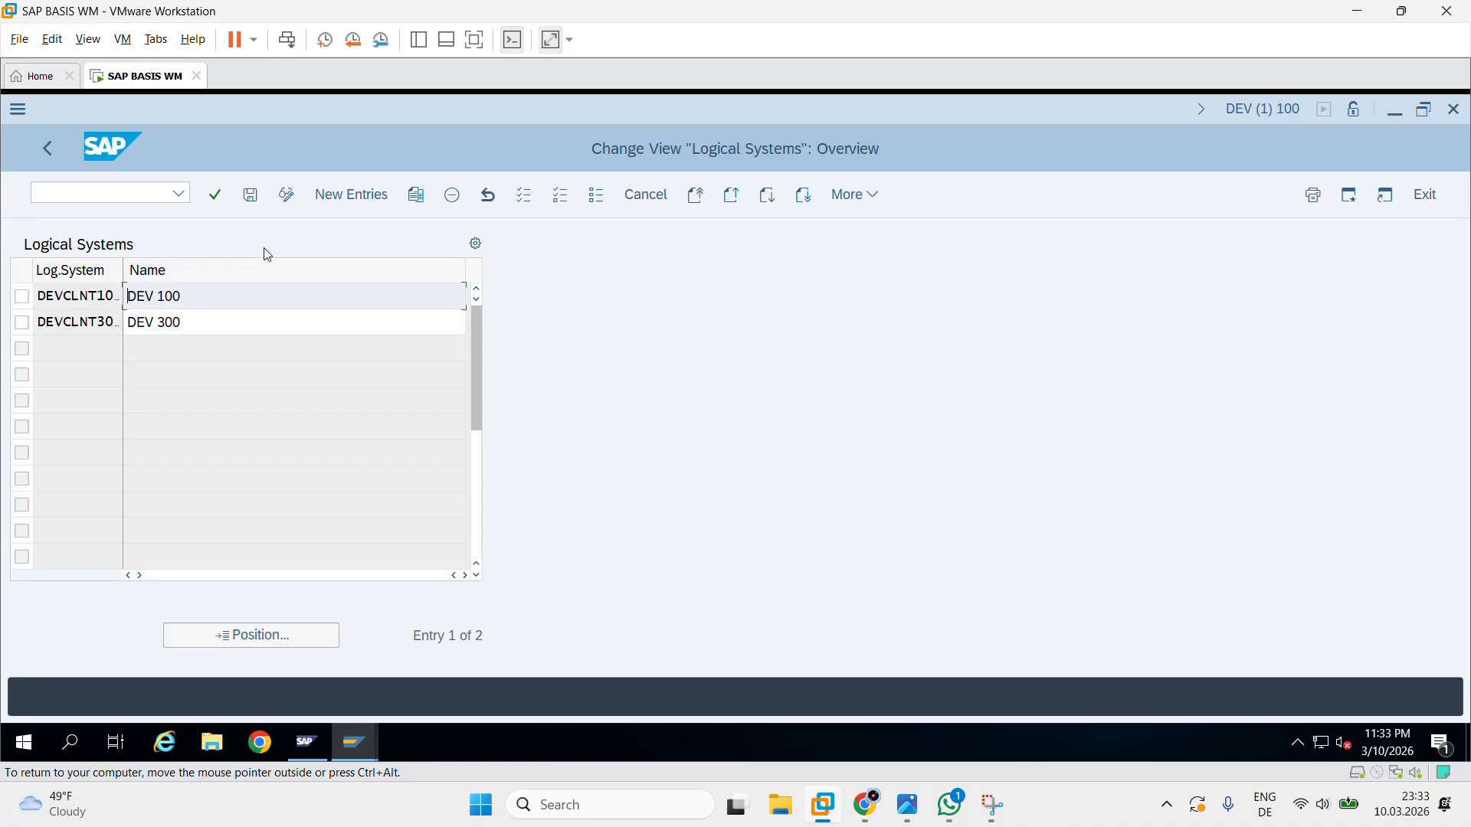
click(371, 194)
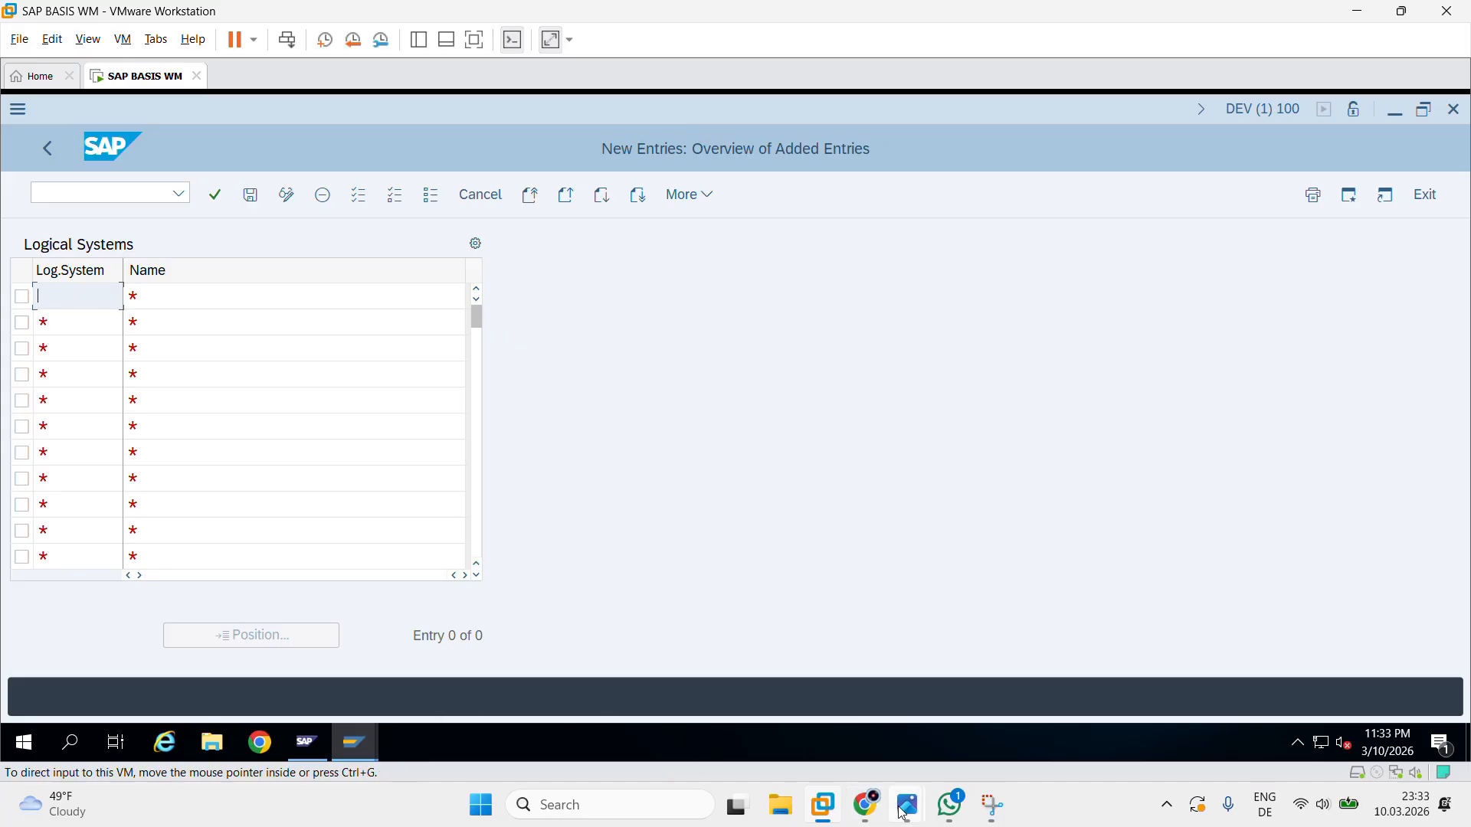
- Switch to the Photos app to review the BDLS diagram's logical system naming, and return to the virtual machine
mouse_move(914, 815)
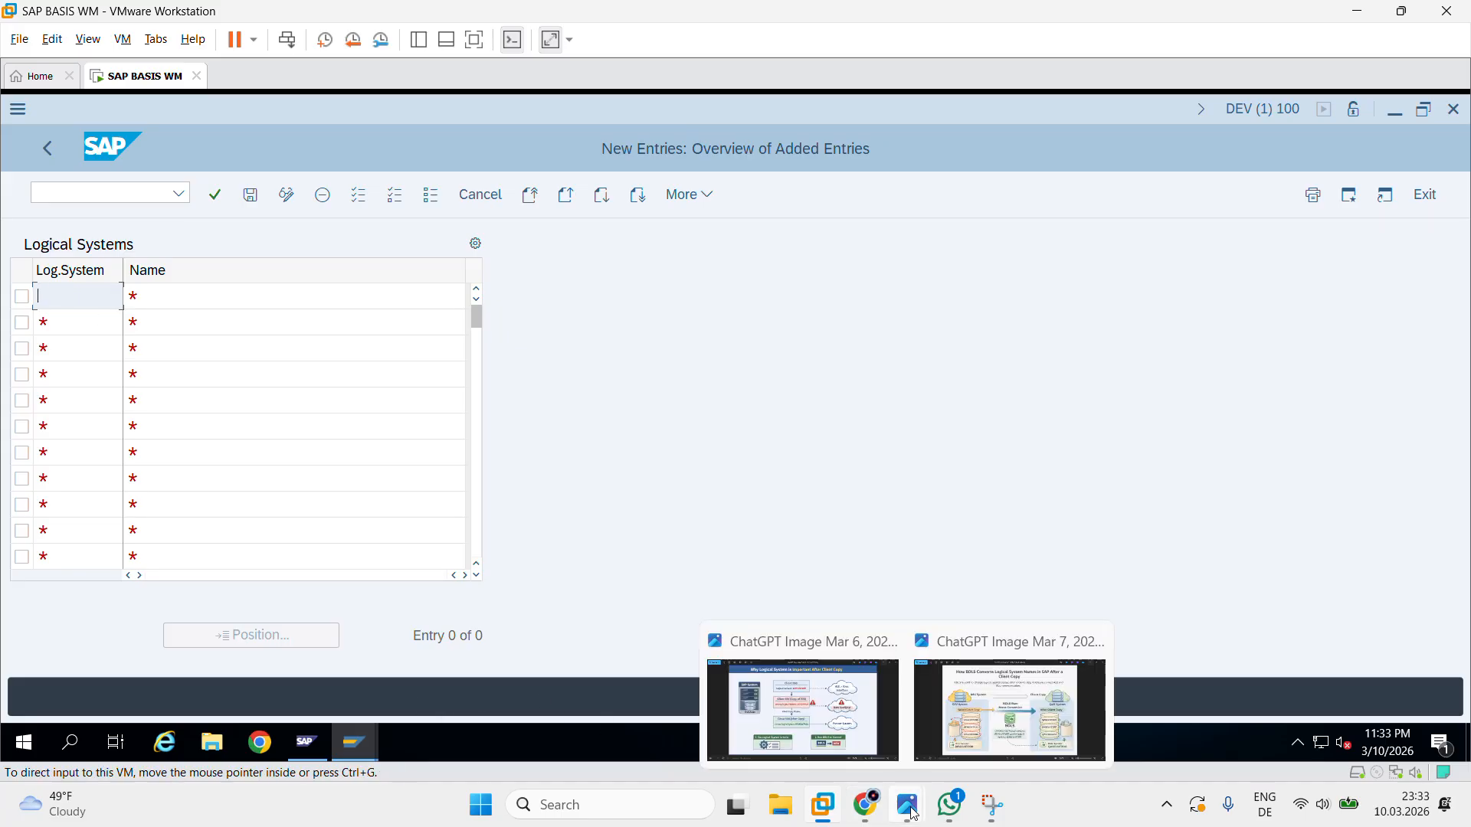
click(990, 725)
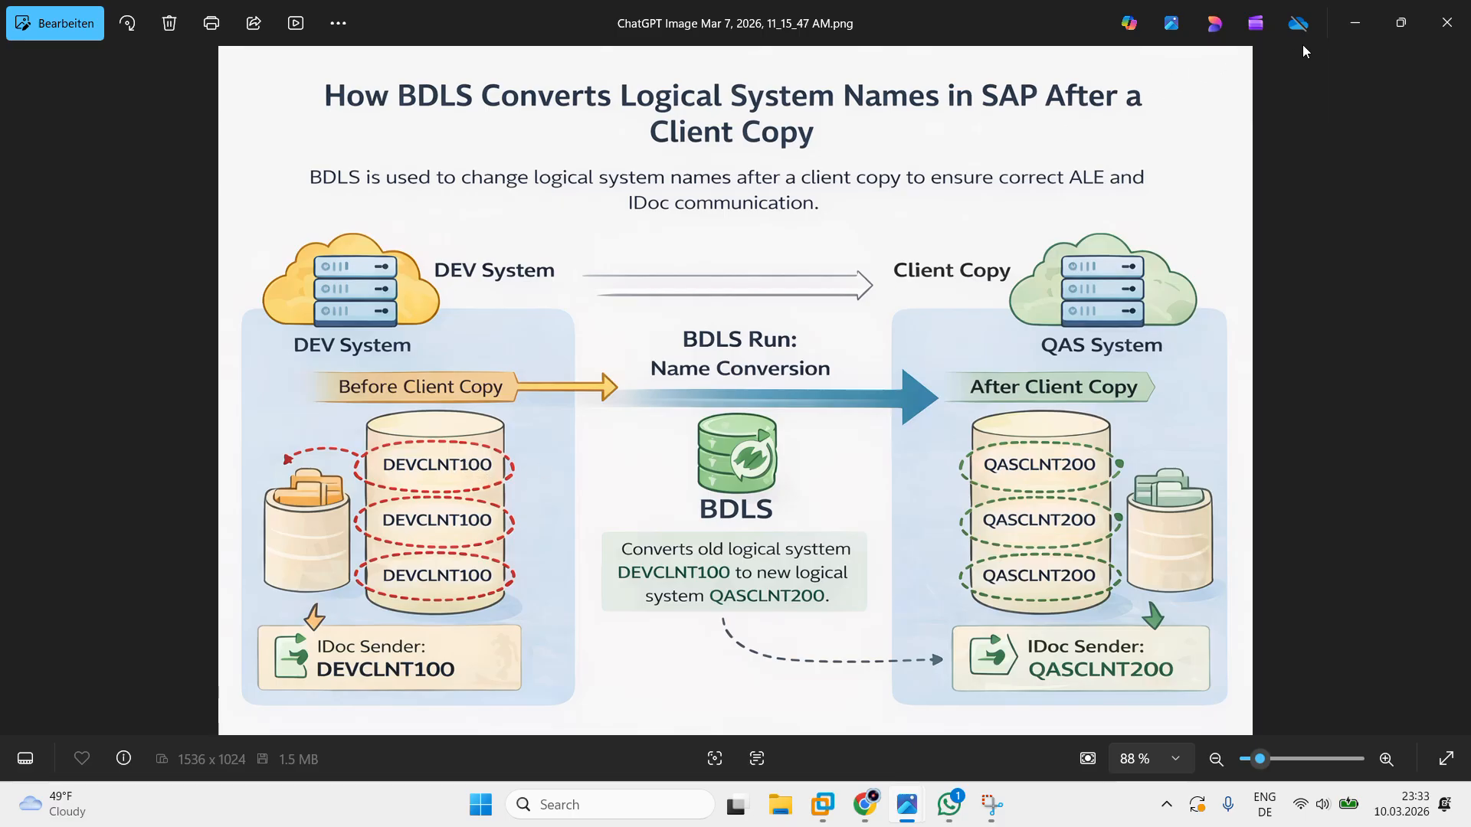
click(1350, 26)
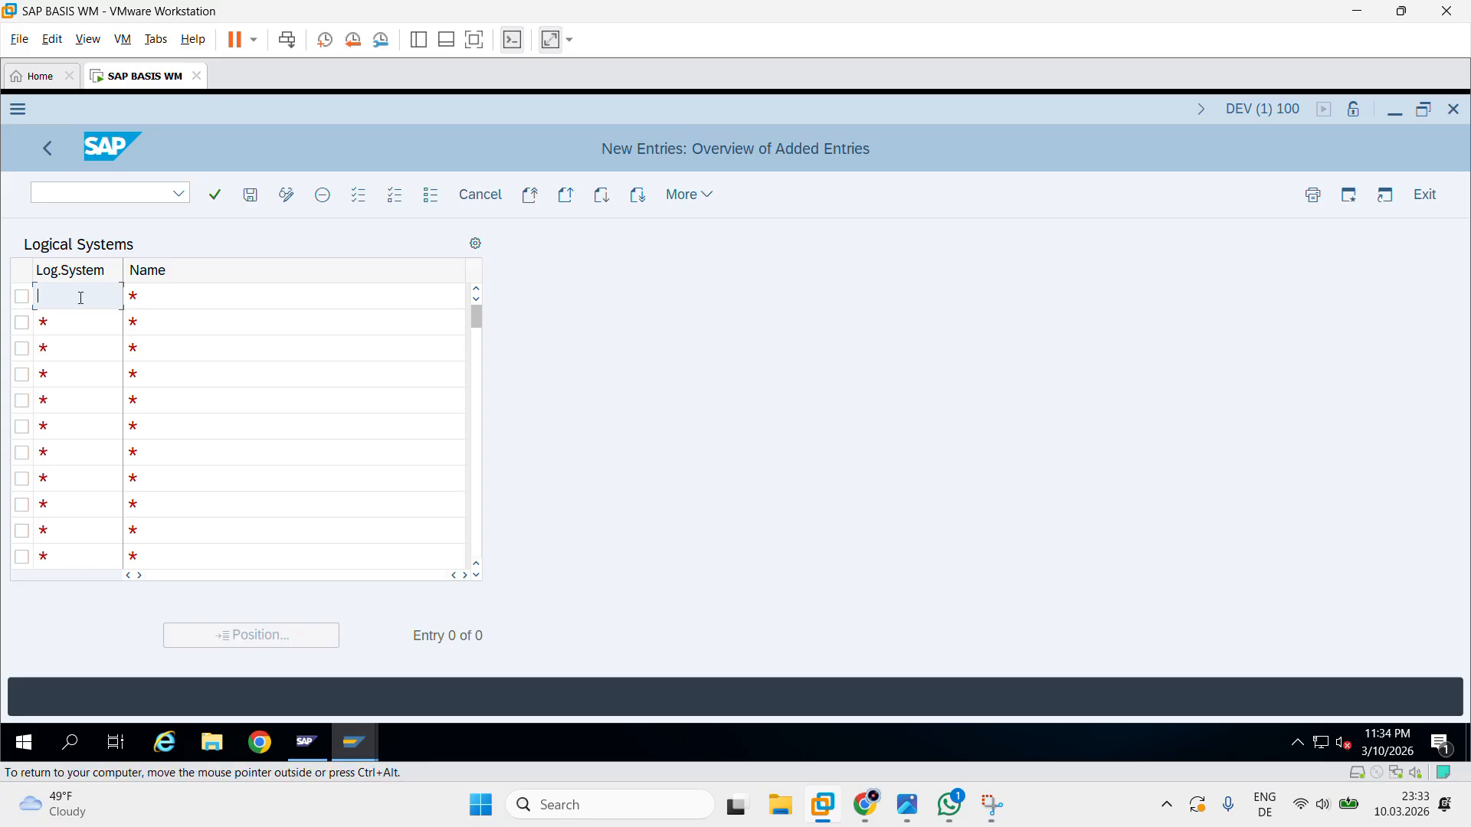
- Enter the logical system DEVCLNT200 with the name DEV 200 in the first row
text(DEV)
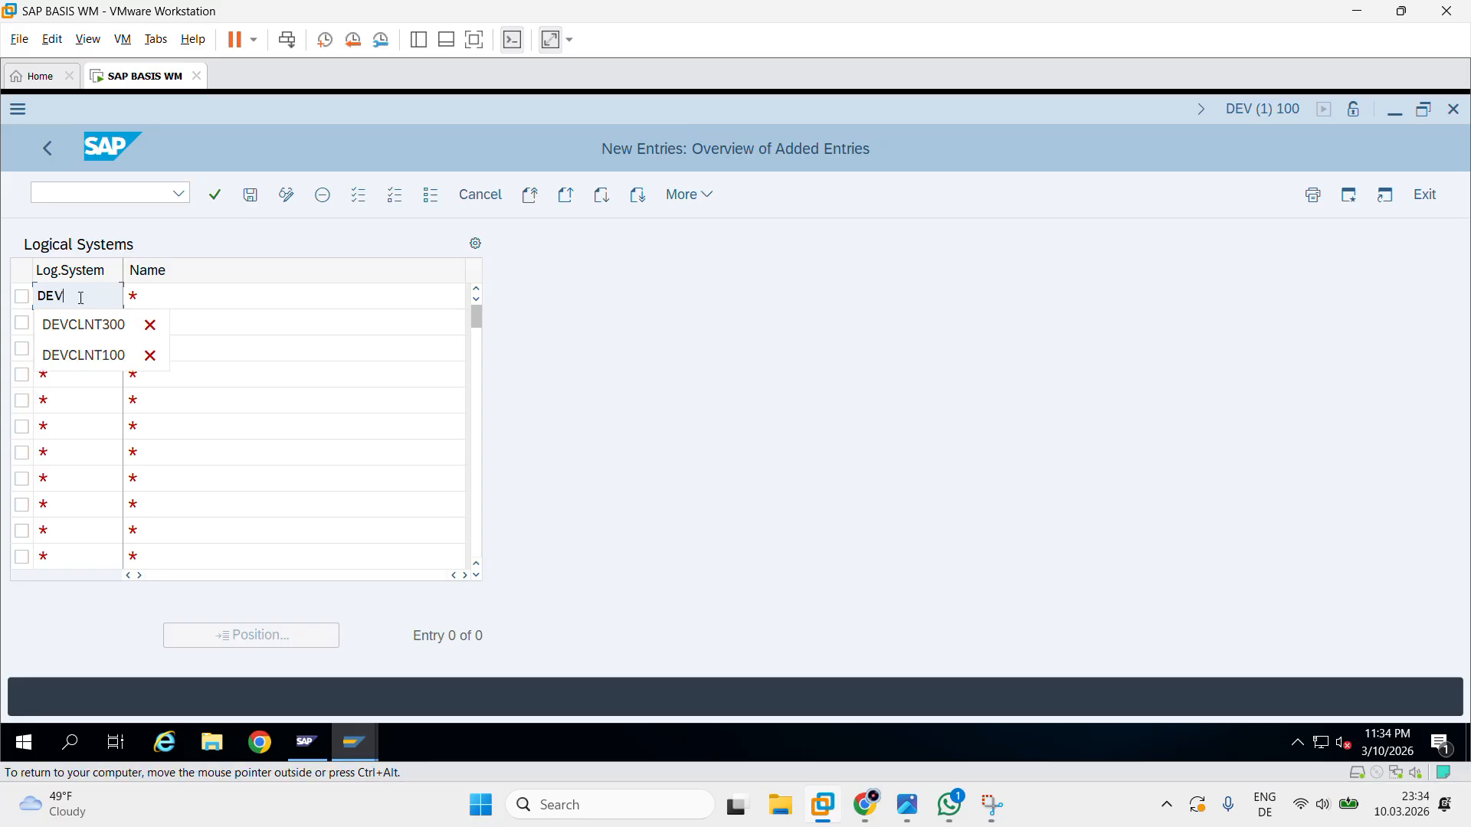
text(CLNT200)
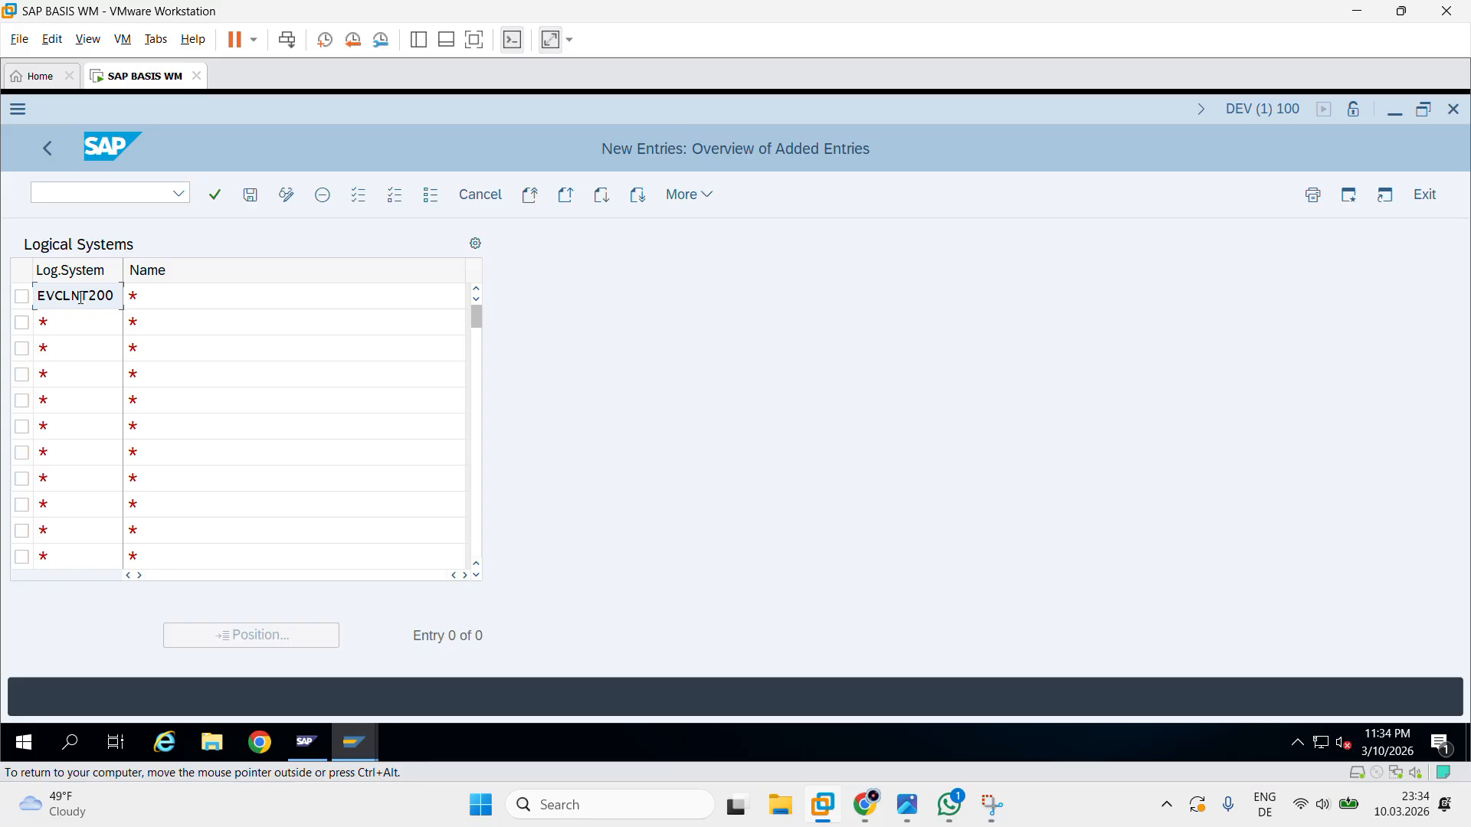
key(Tab)
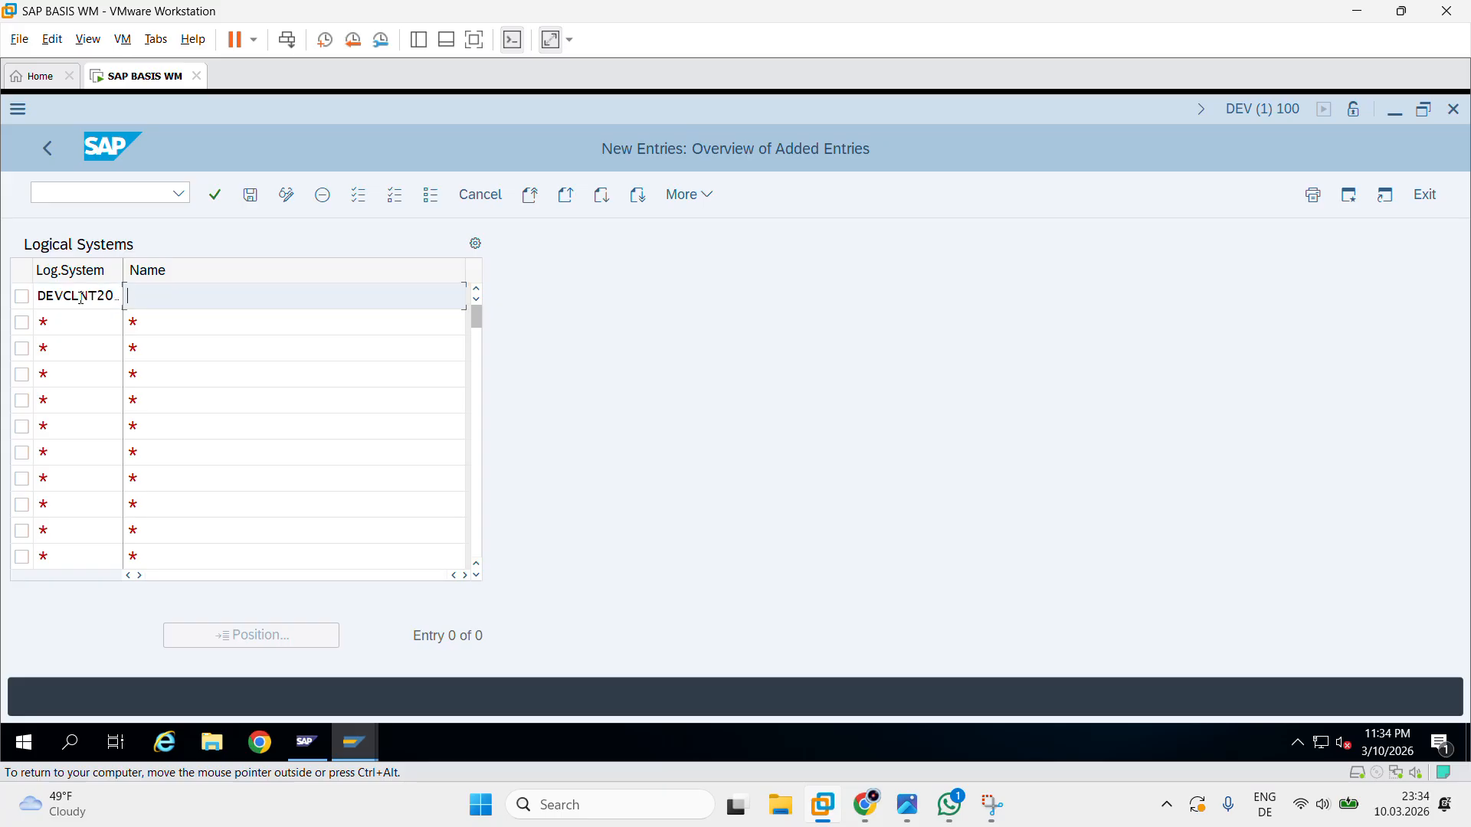
text(DEV)
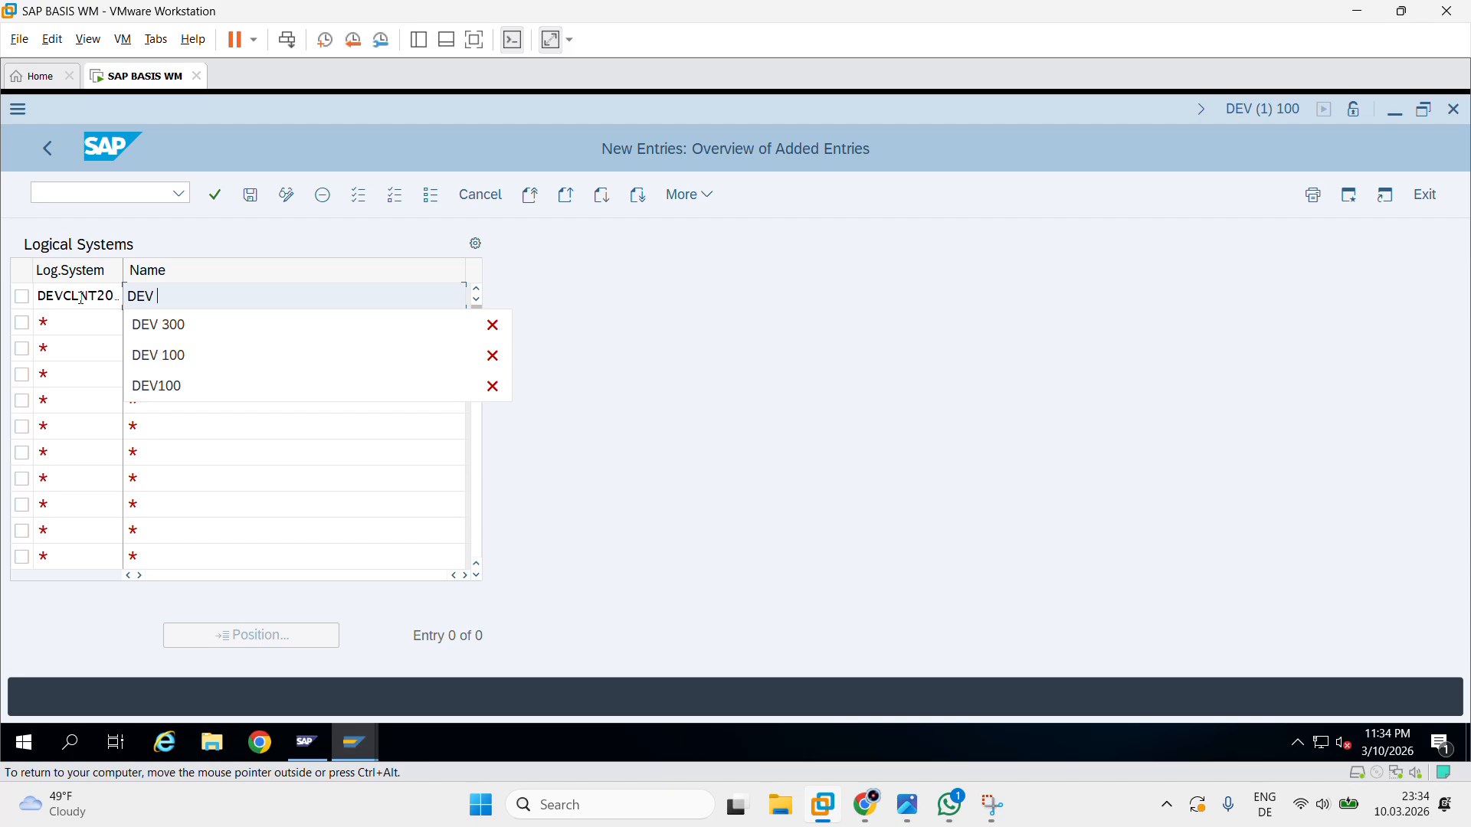
text( 200)
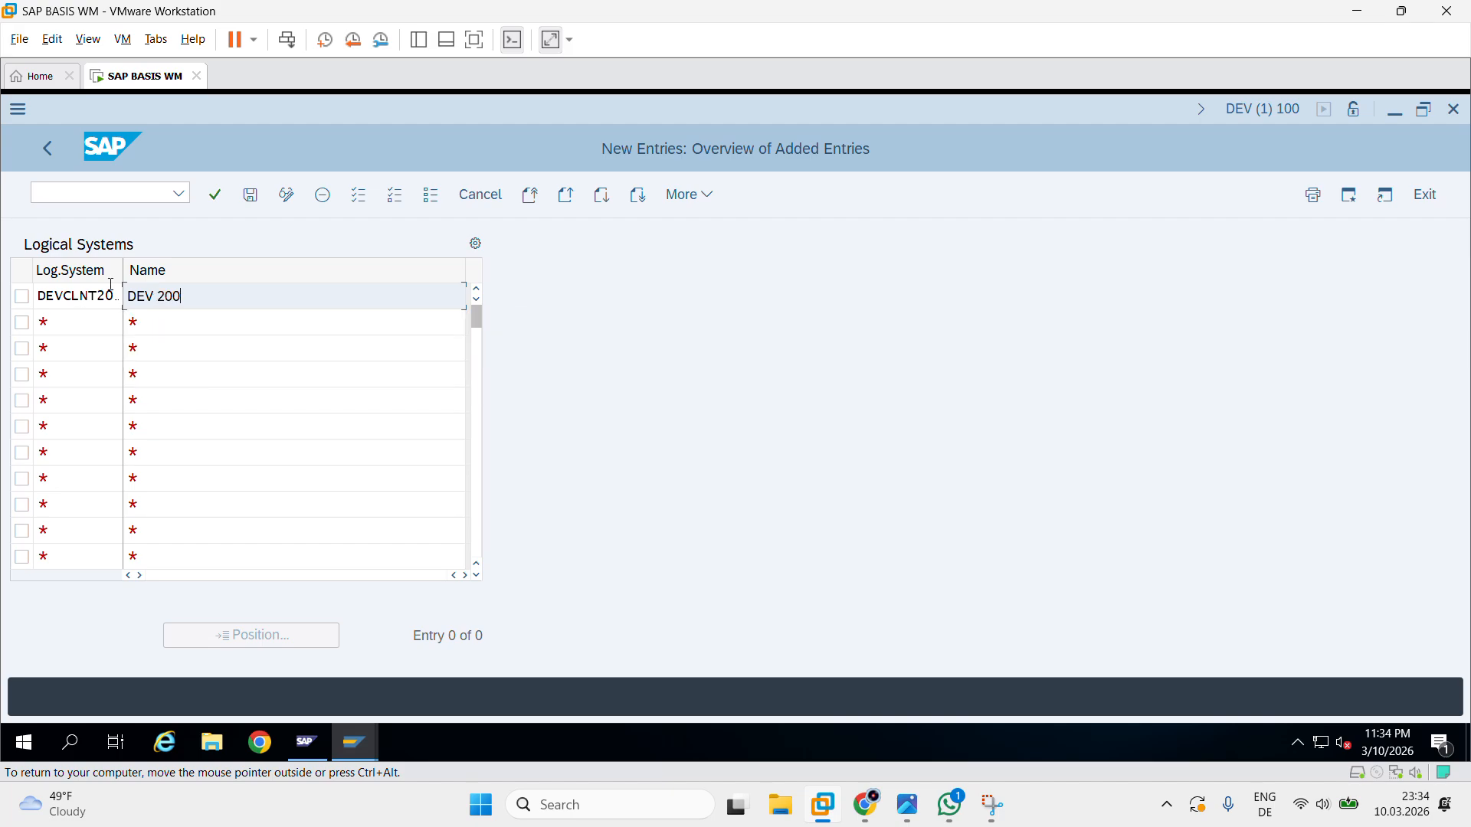
key(Return)
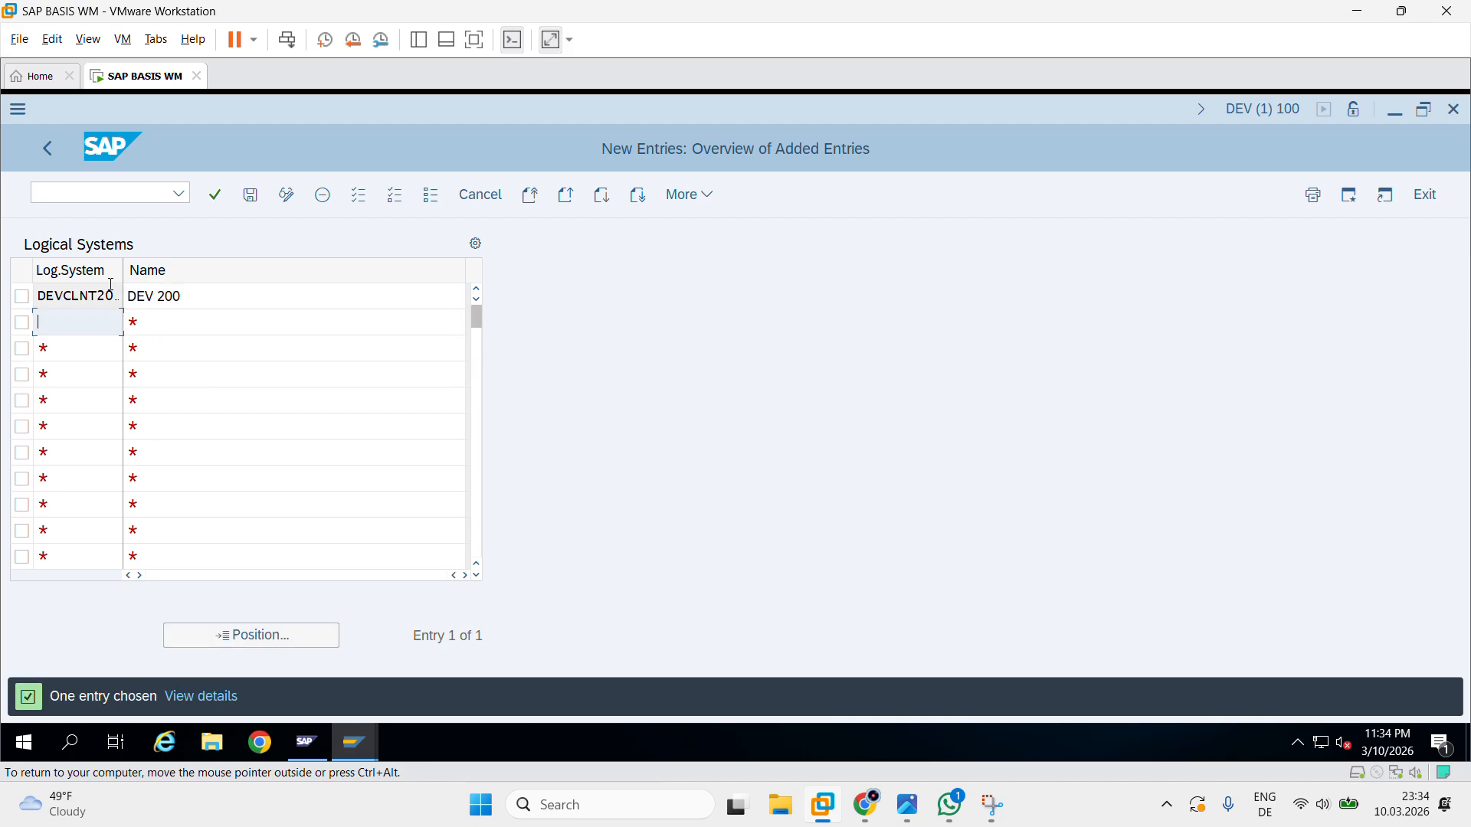
- Save the new logical system entry and start creating a workbench request for it
click(252, 194)
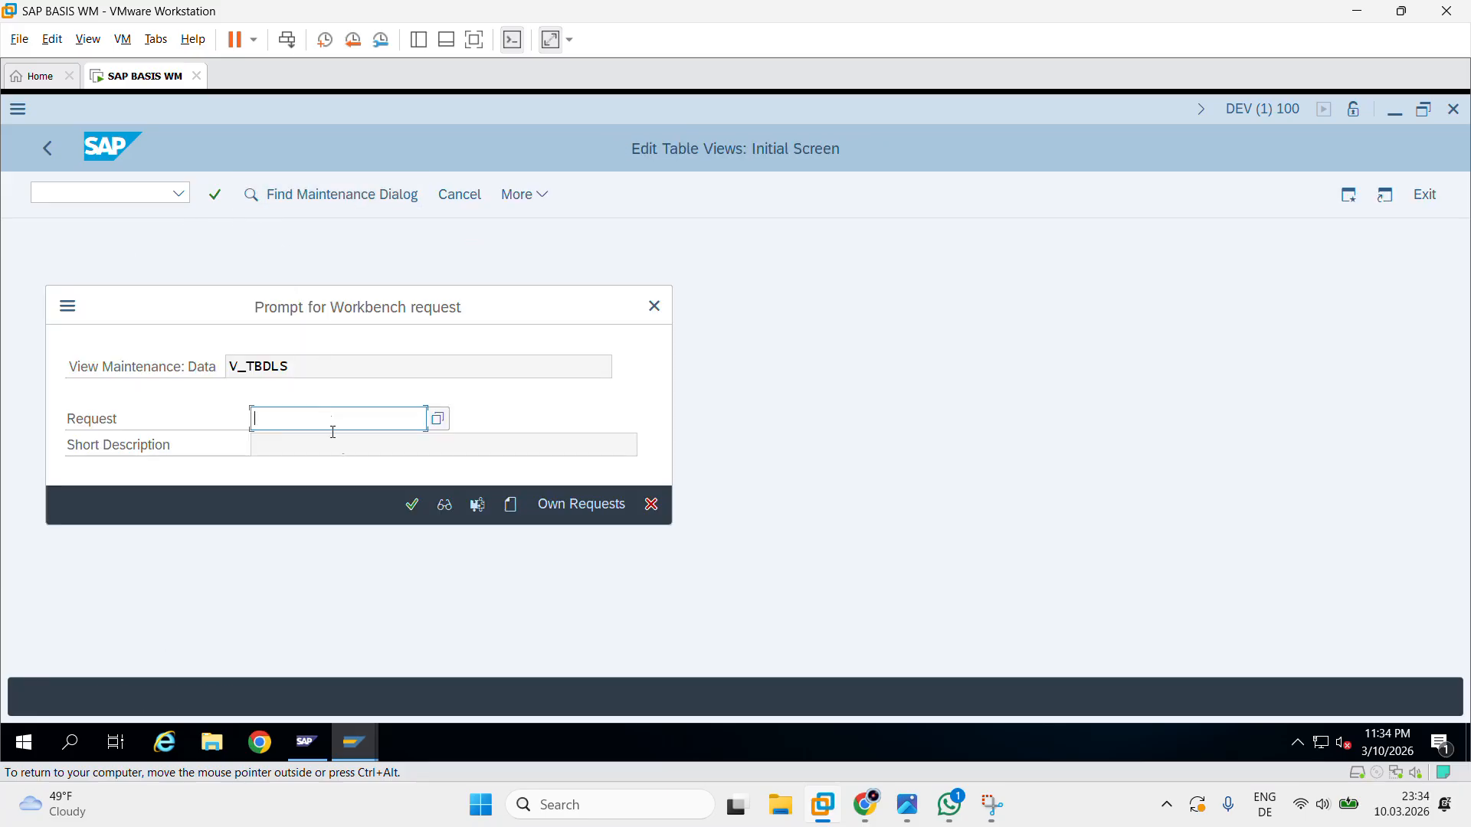
click(412, 505)
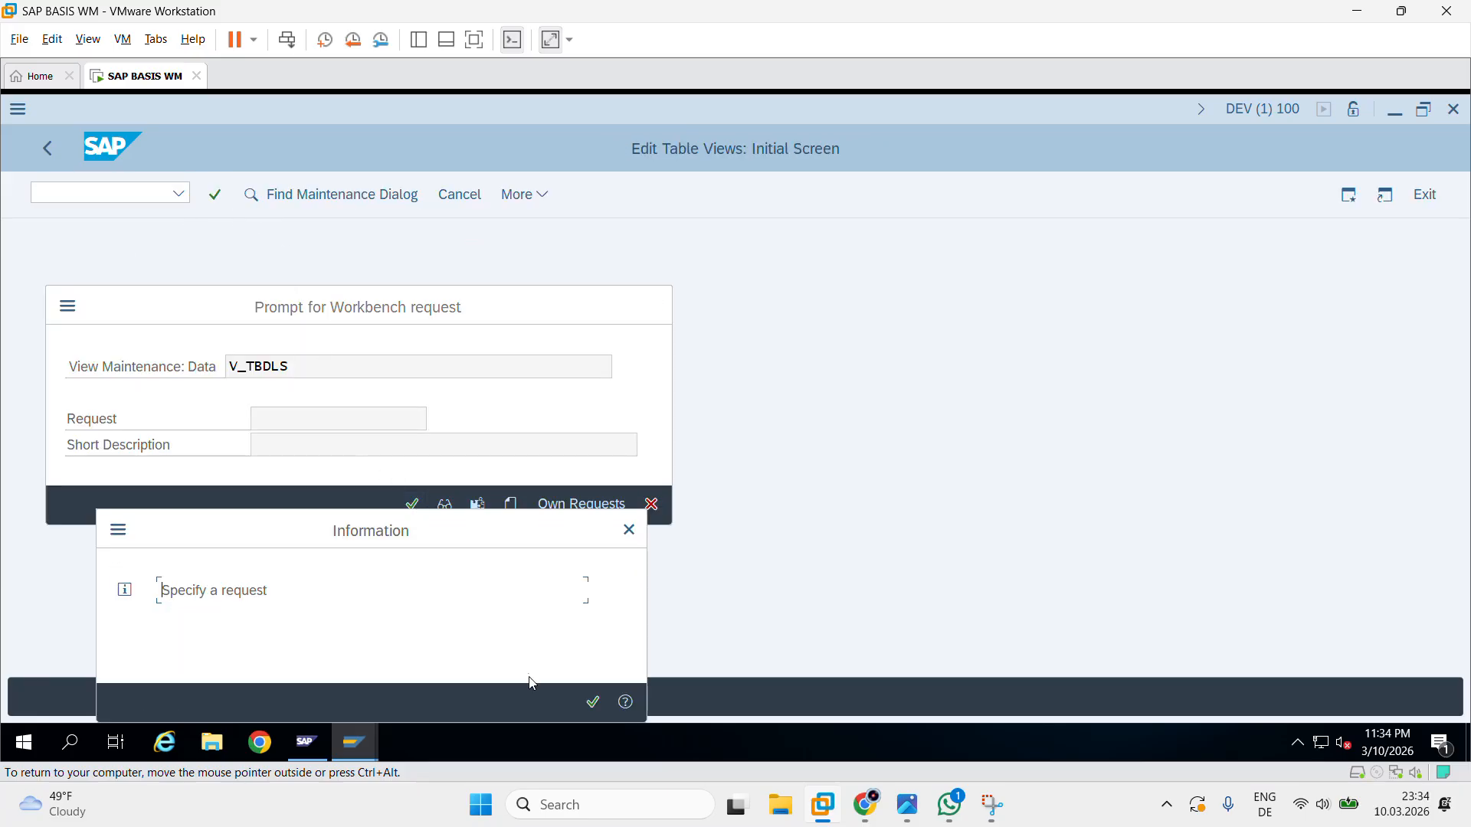
click(595, 706)
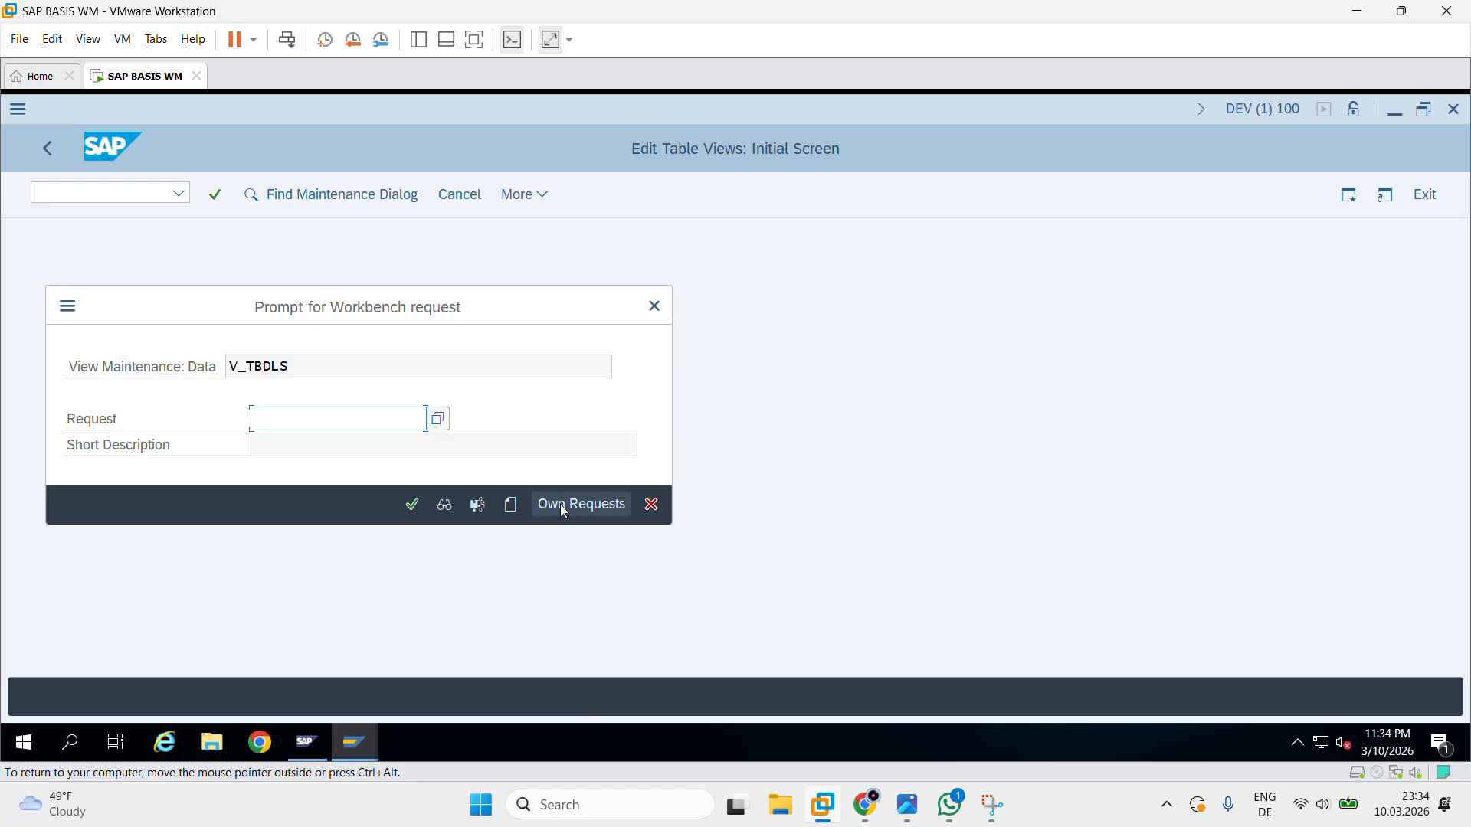
click(513, 507)
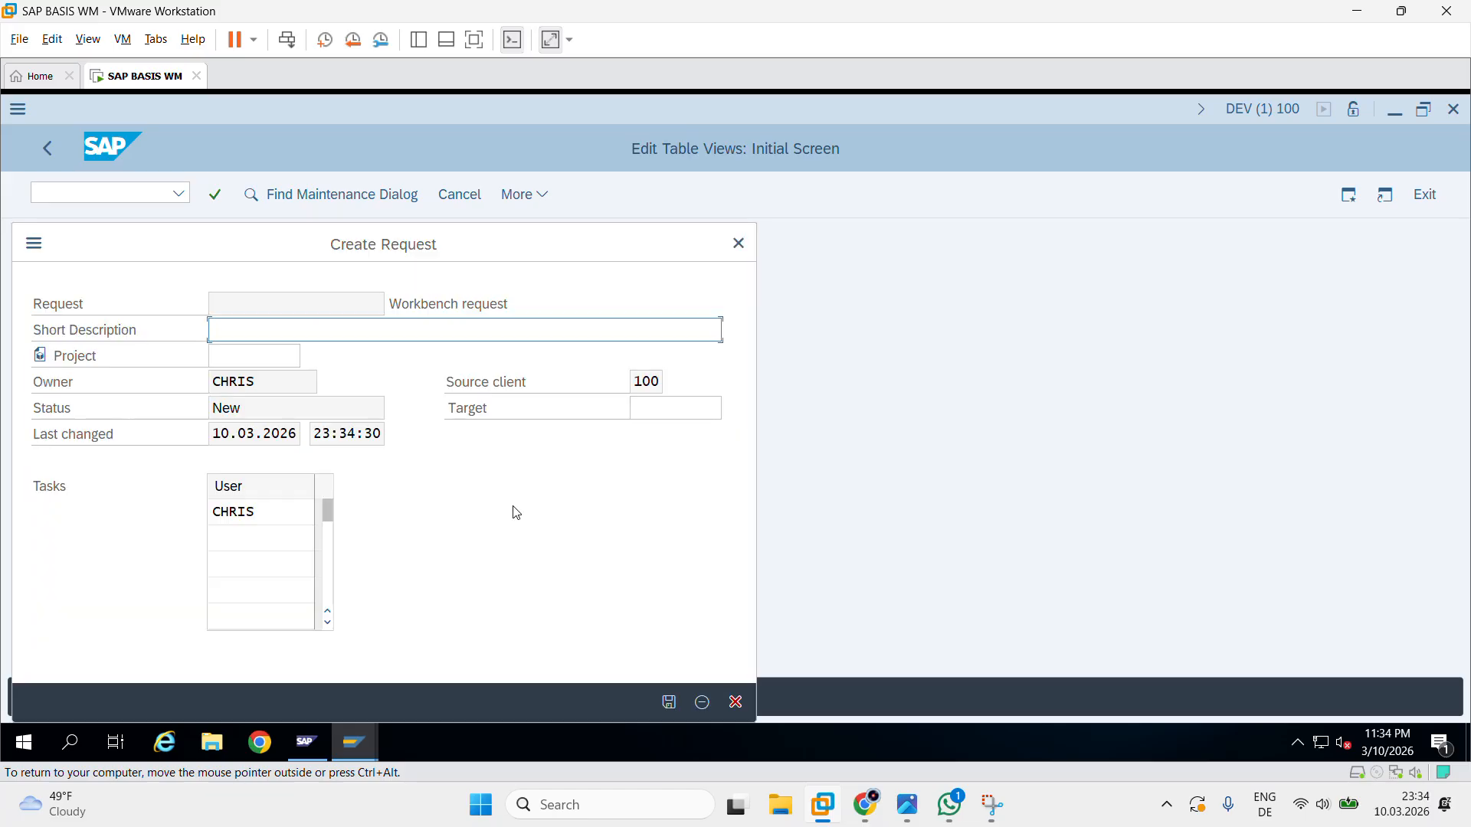
click(670, 704)
text(Logical Systen)
key(BackSpace)
key(BackSpace)
key(BackSpace)
key(BackSpace)
key(BackSpace)
key(BackSpace)
key(BackSpace)
key(BackSpace)
key(BackSpace)
key(BackSpace)
key(BackSpace)
key(BackSpace)
key(BackSpace)
key(BackSpace)
text(Dev)
key(BackSpace)
key(BackSpace)
key(BackSpace)
- Save the workbench request with the short description "Dev Logical Syesten 200" and record the logical system entry in it
text(Dev Logical Syesten 200)
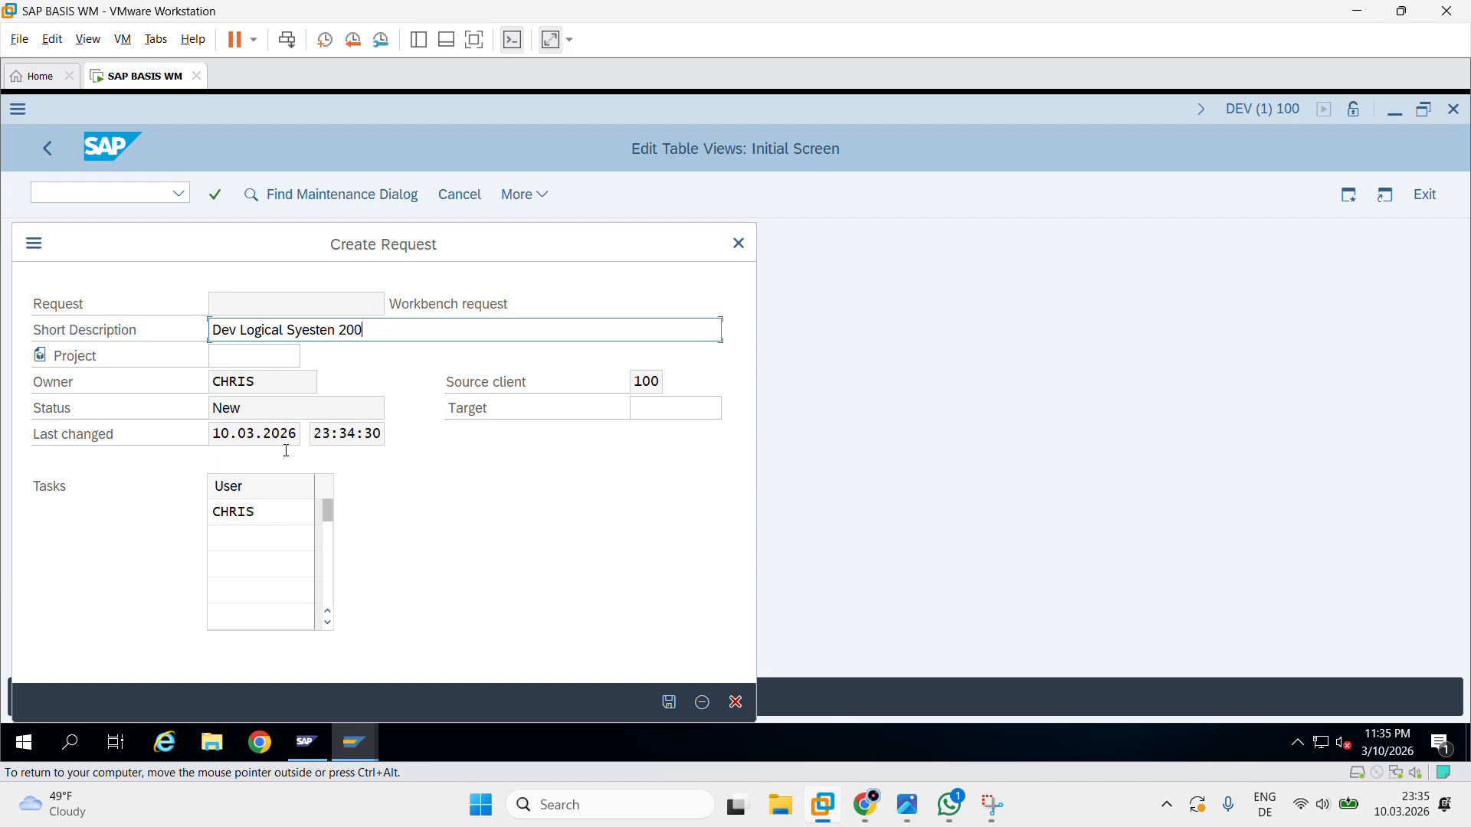
click(665, 703)
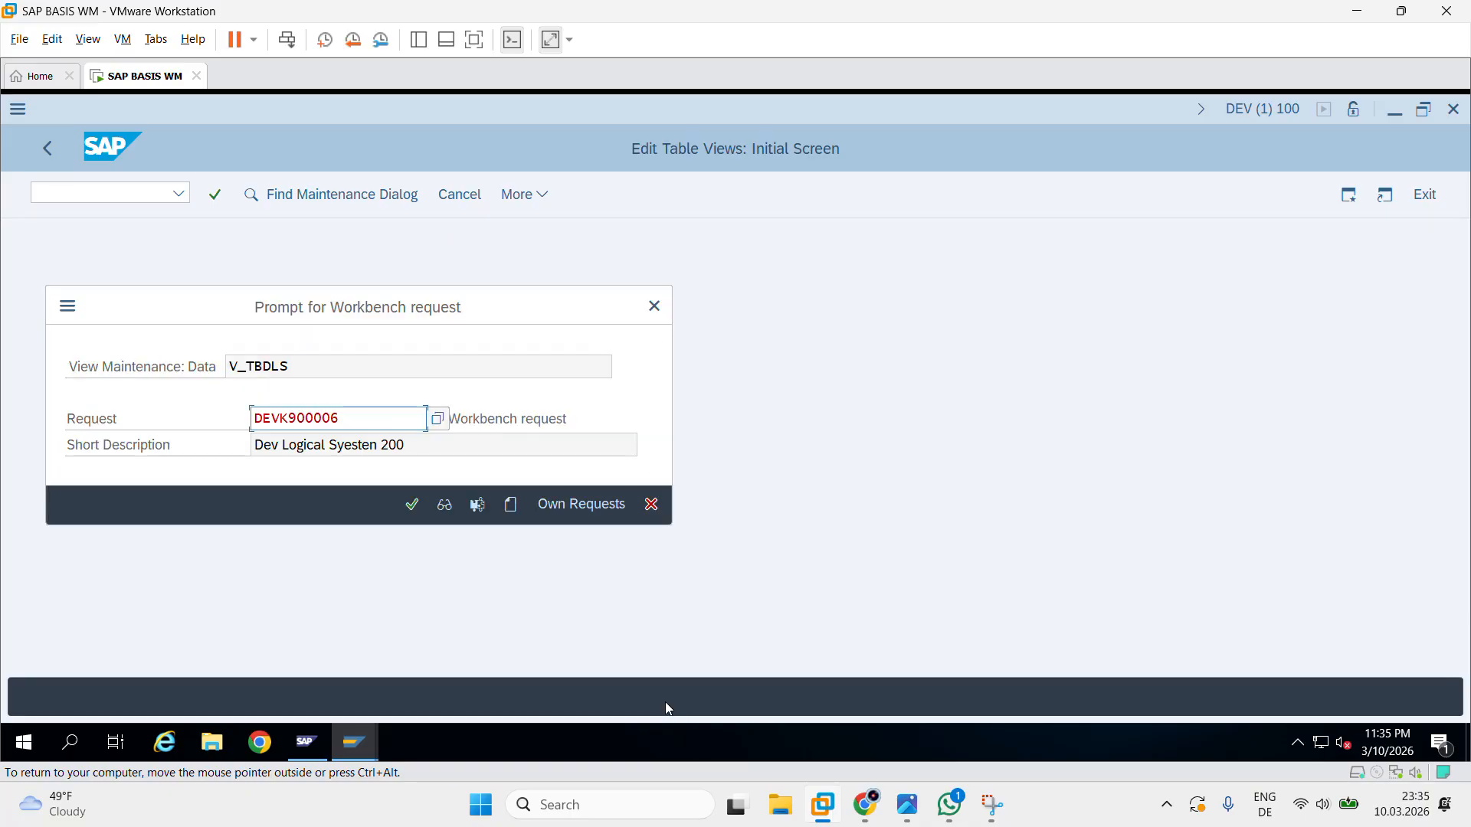
click(415, 508)
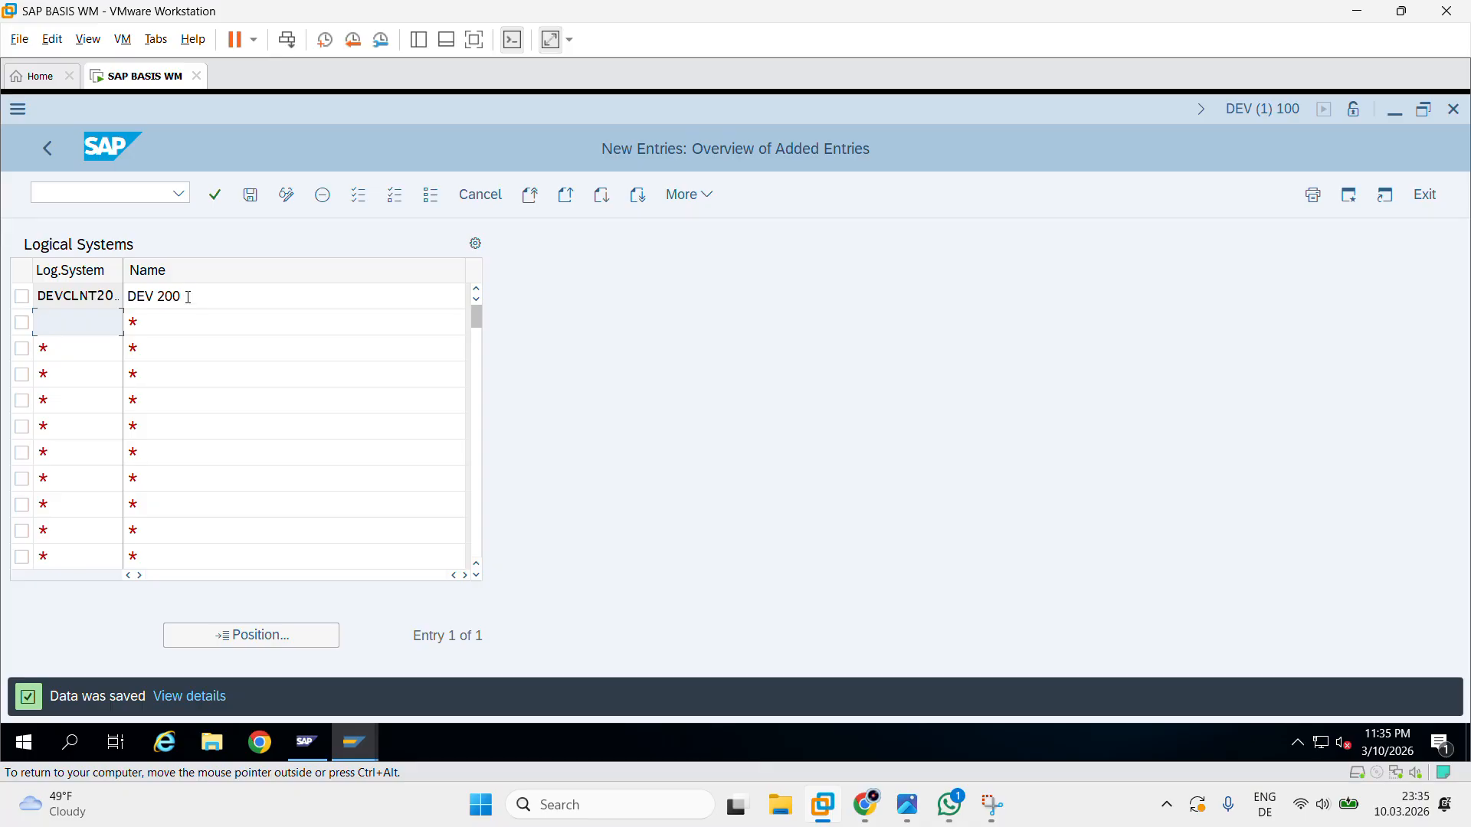
- Exit the logical systems table, reopen it through BD54 to check the saved DEVCLNT200 entry, and return to SAP Easy Access
click(52, 148)
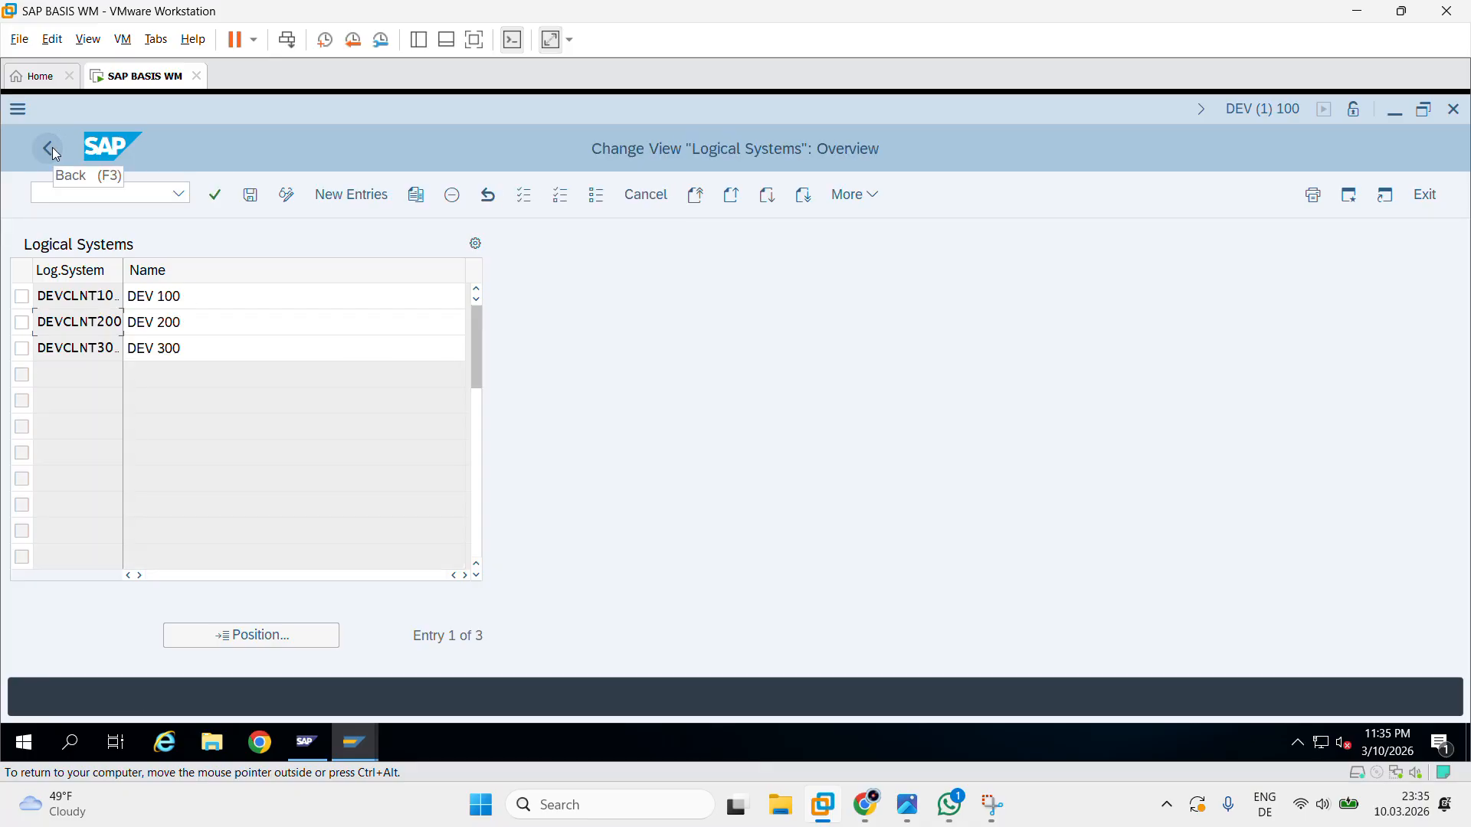
click(52, 147)
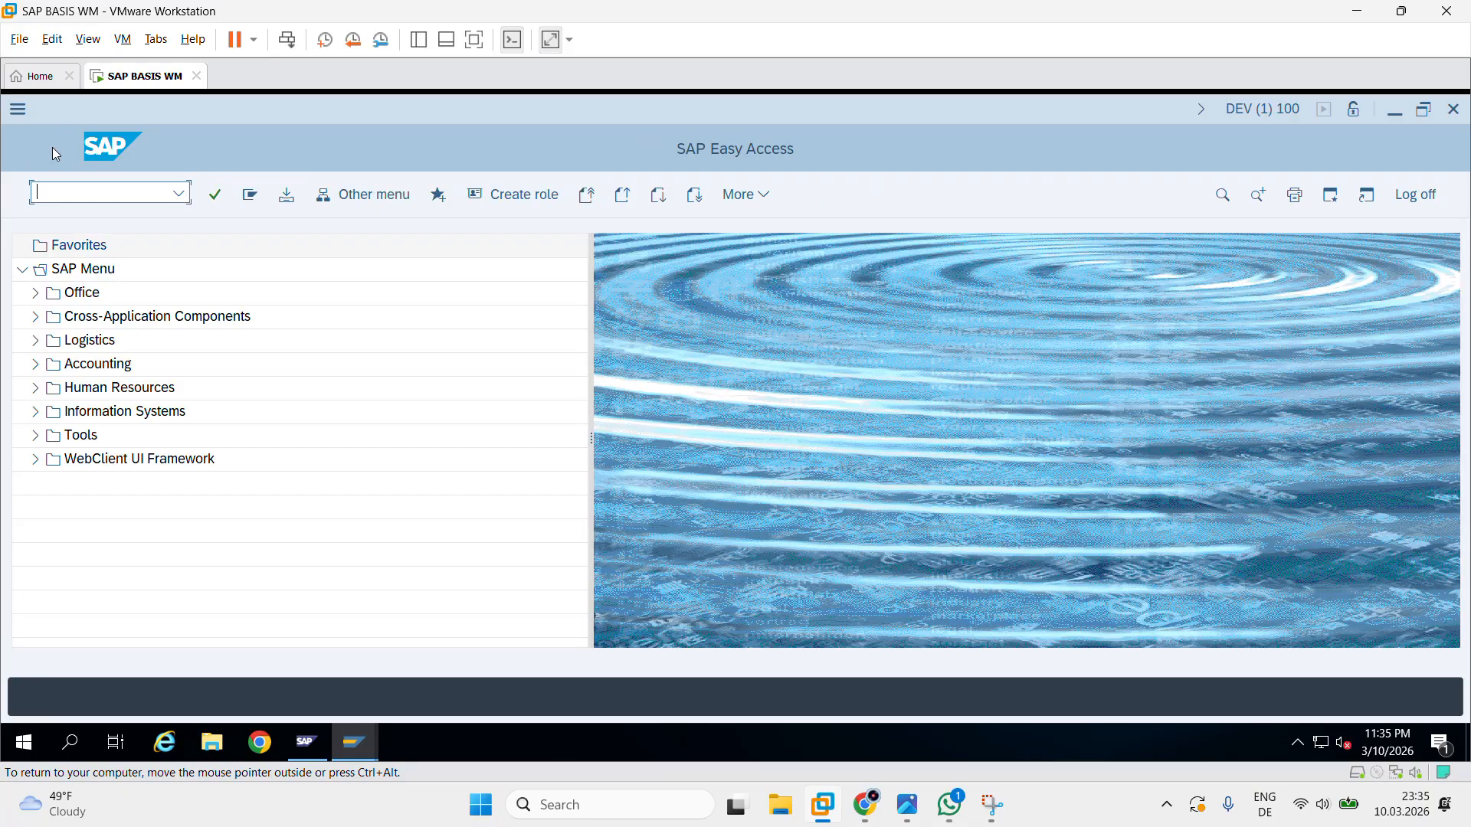
click(155, 186)
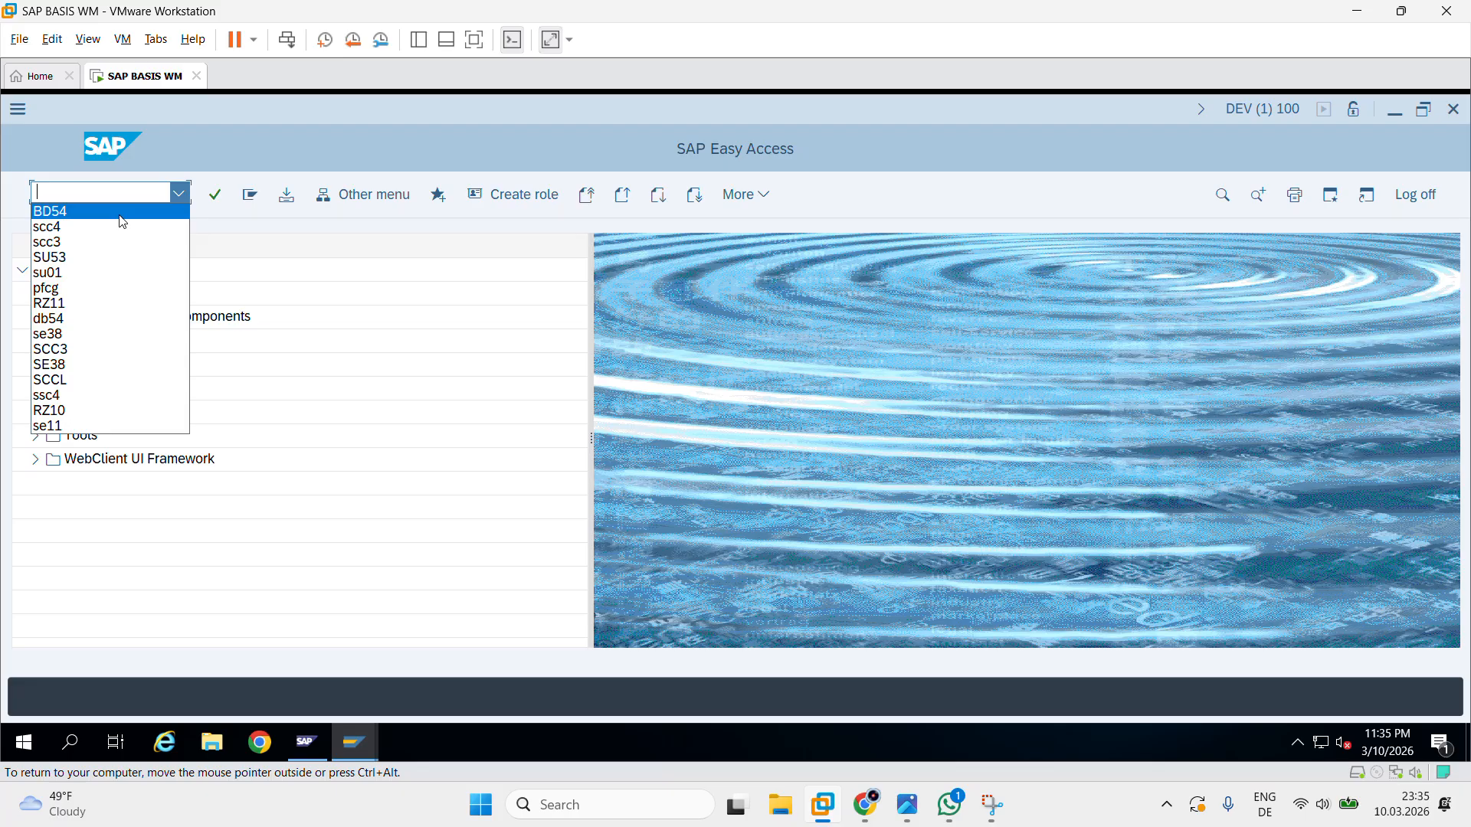
click(121, 214)
click(215, 195)
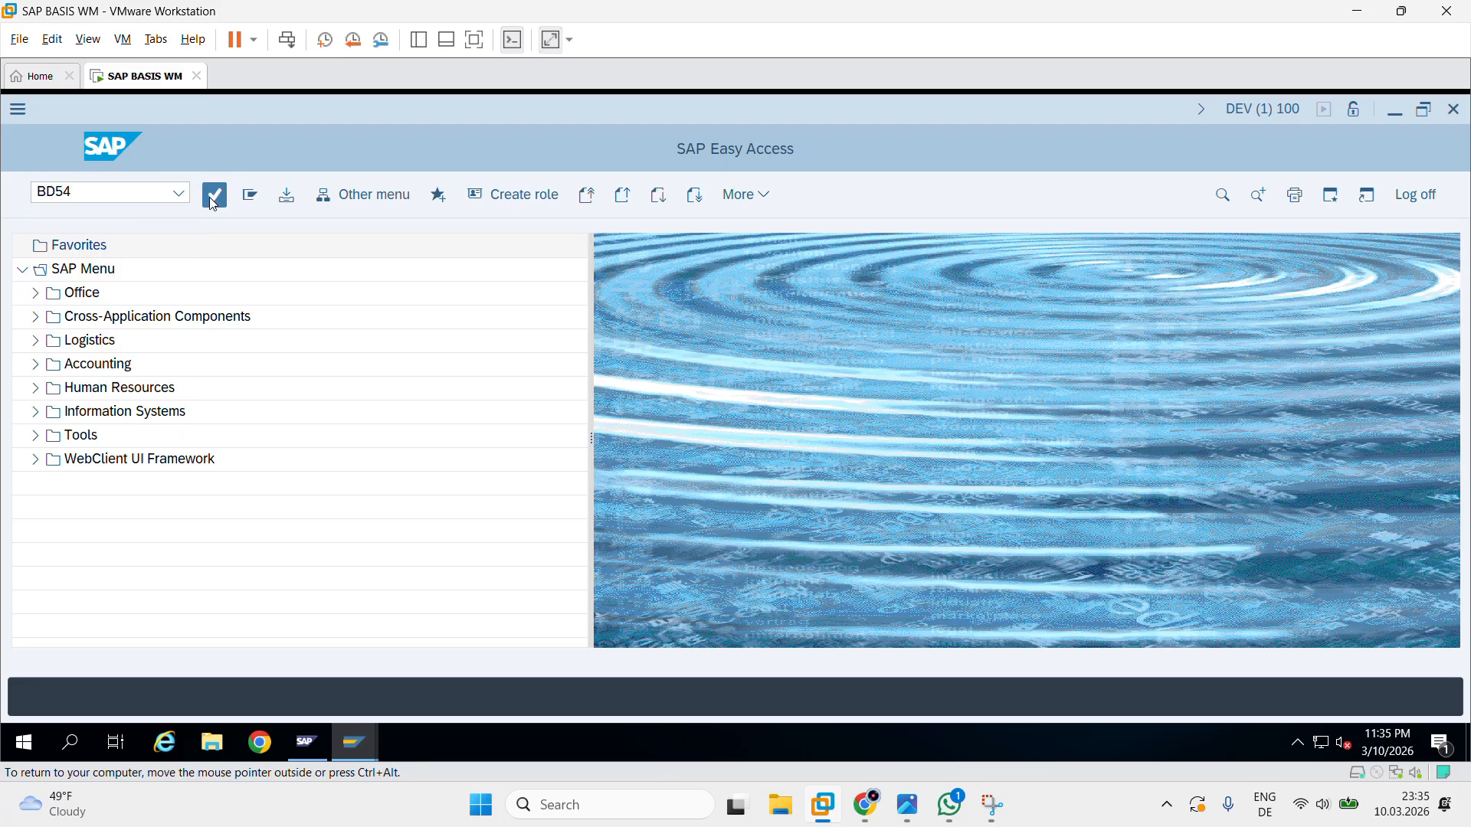
click(594, 702)
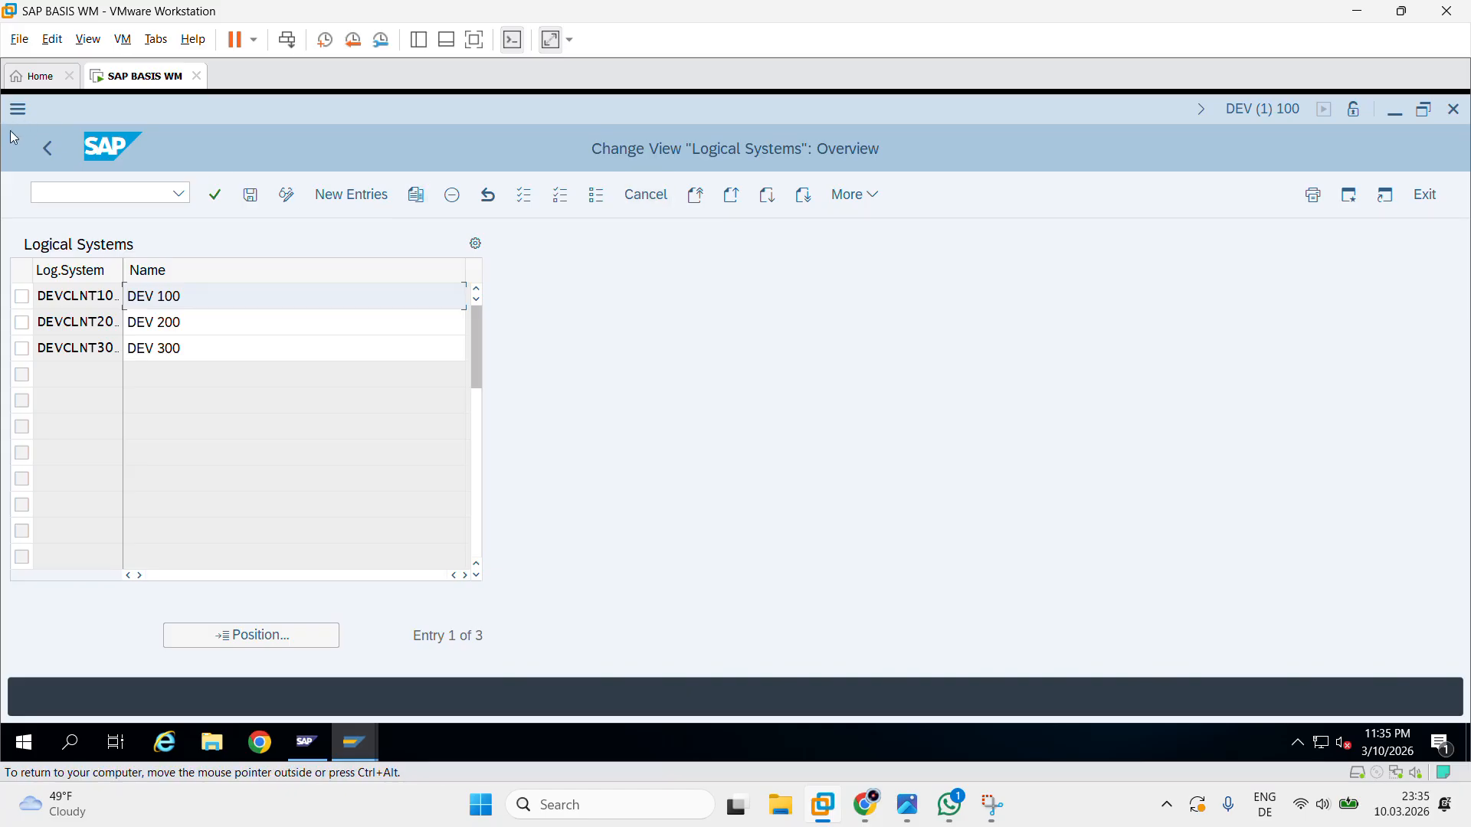
click(49, 148)
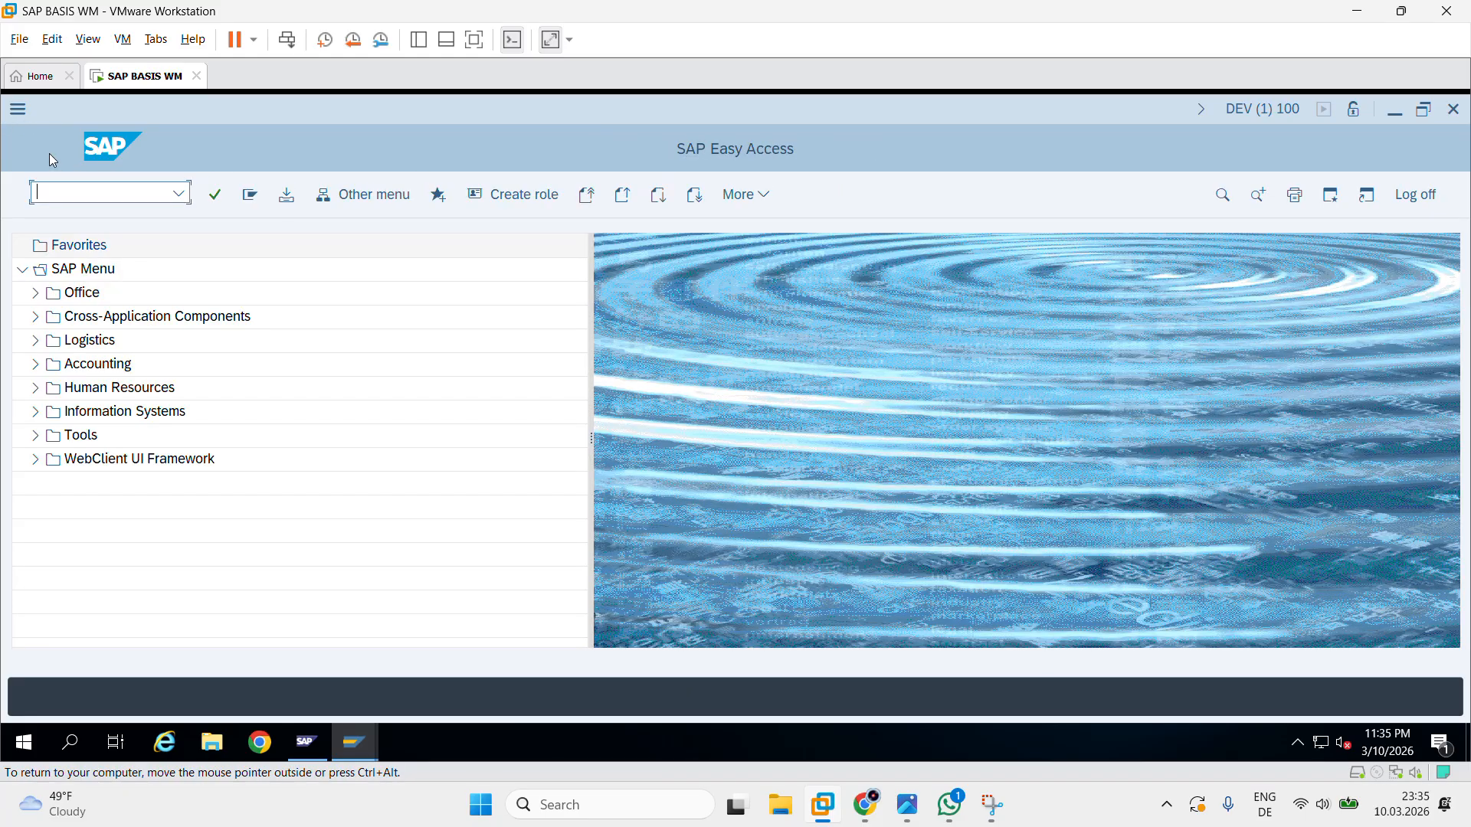
- Open the clients overview with transaction scc4 and switch it to change mode
click(179, 193)
click(127, 229)
click(215, 195)
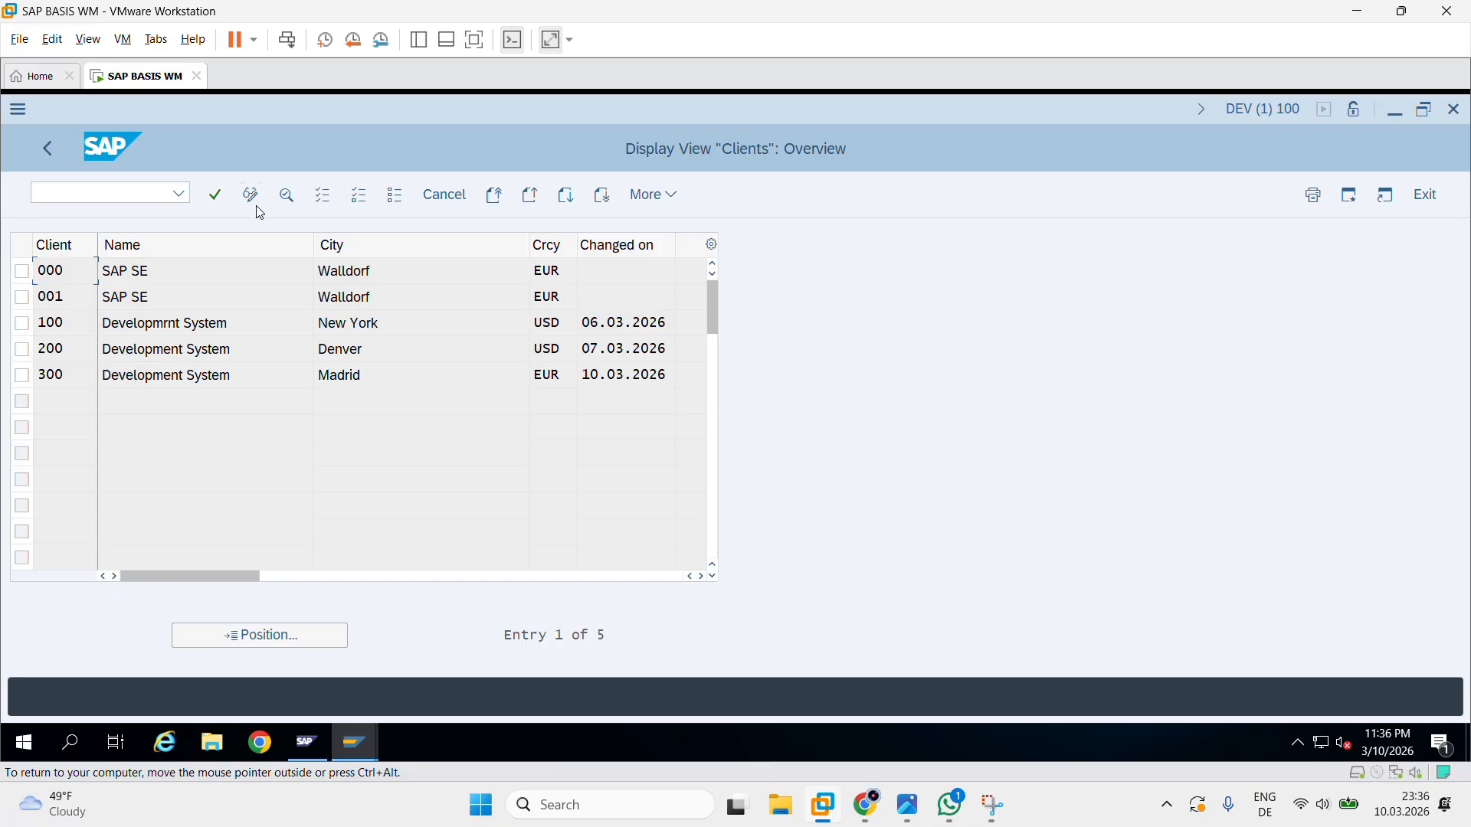
click(253, 196)
click(594, 704)
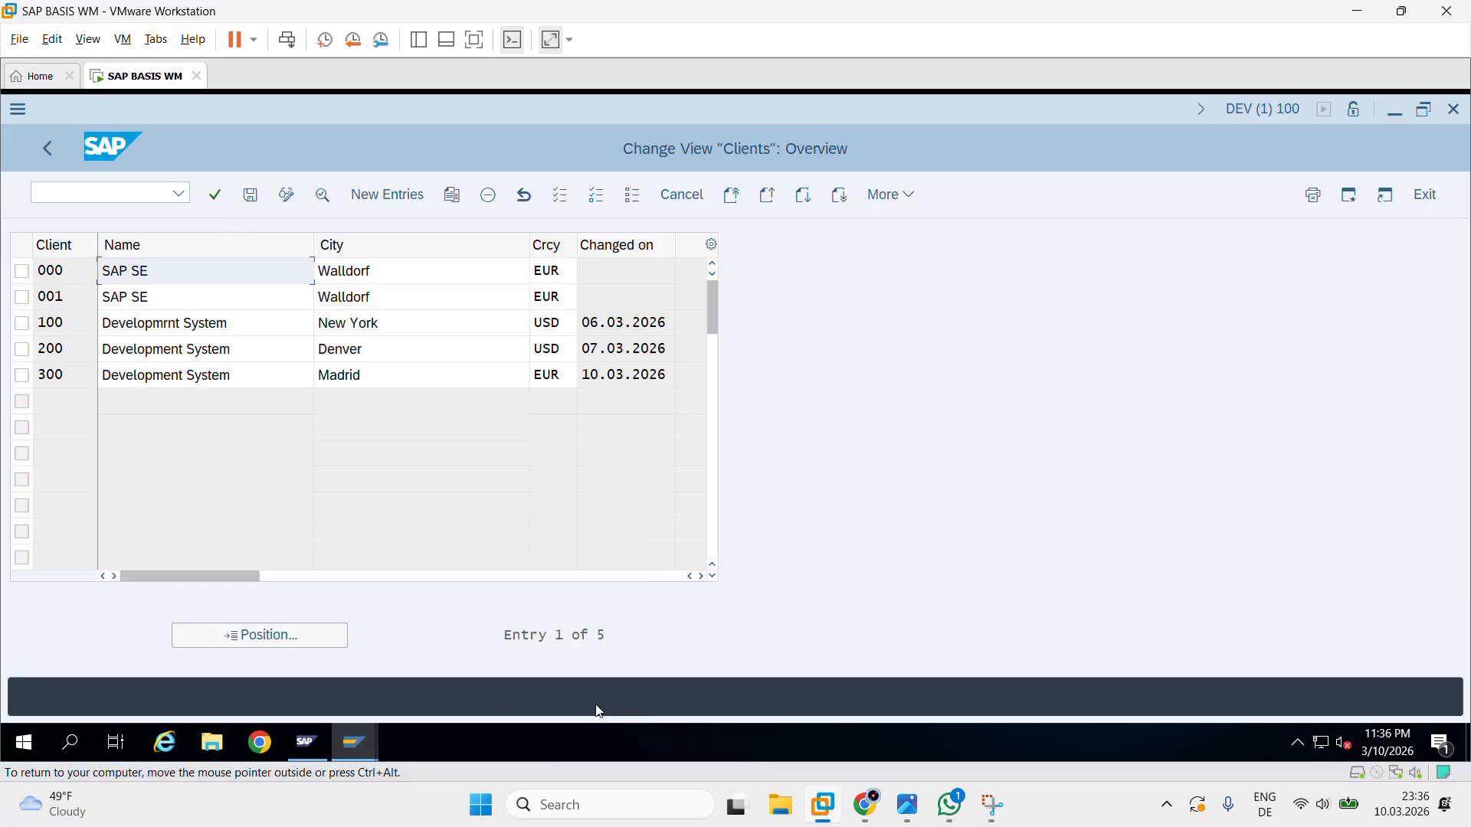
click(386, 197)
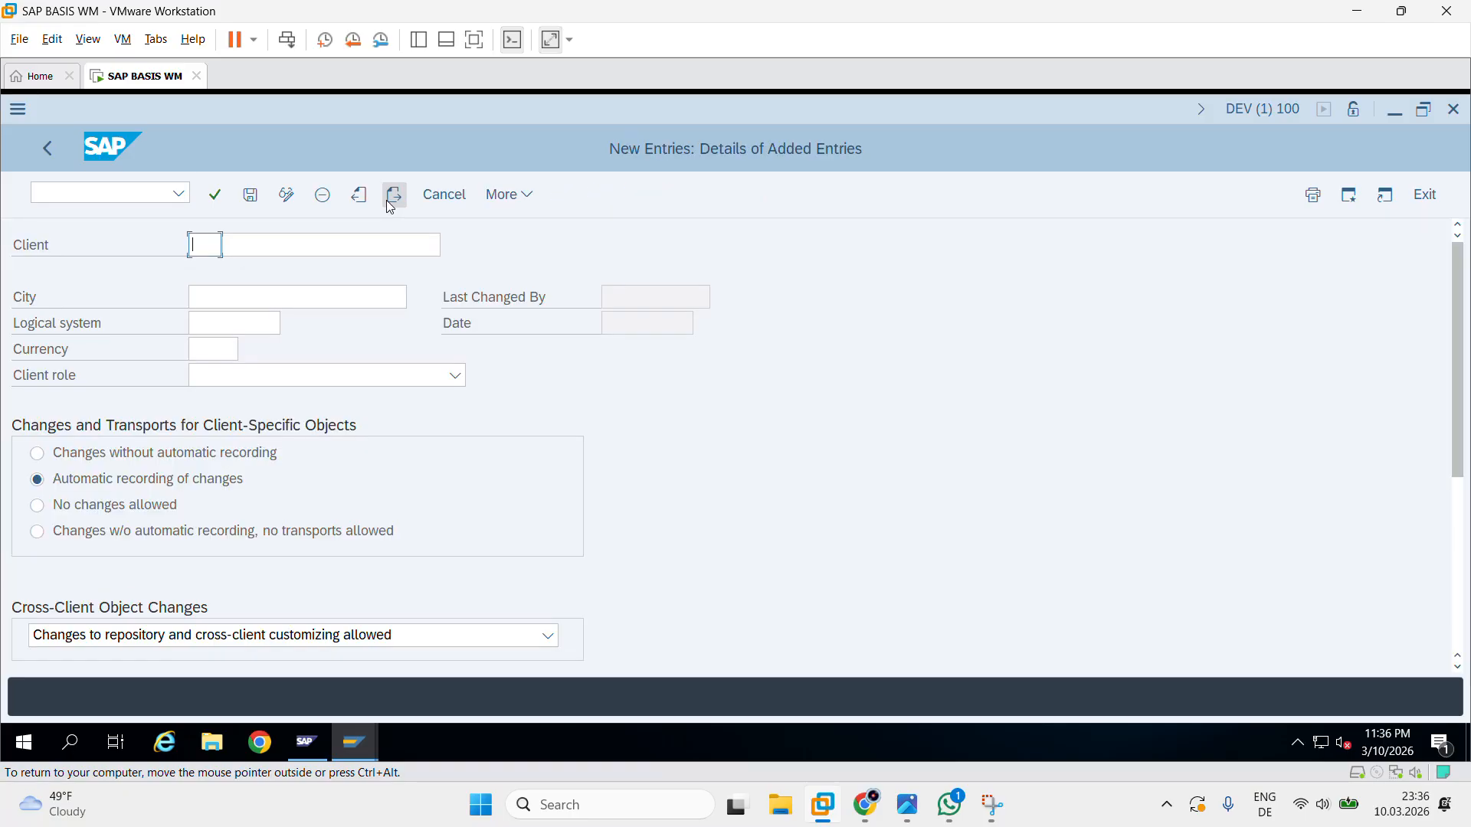
click(52, 148)
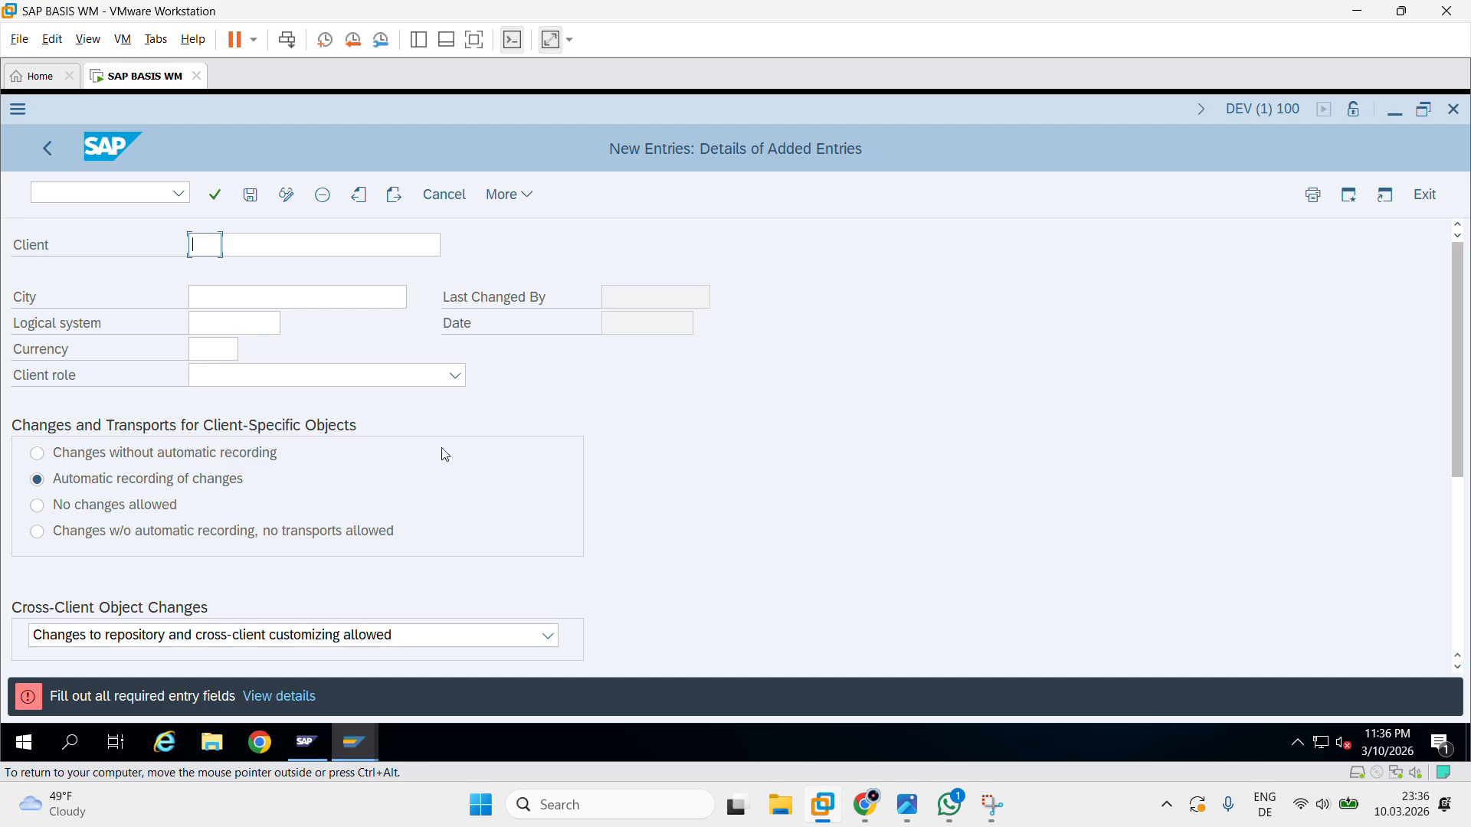
click(1415, 197)
click(1414, 198)
click(446, 197)
click(325, 529)
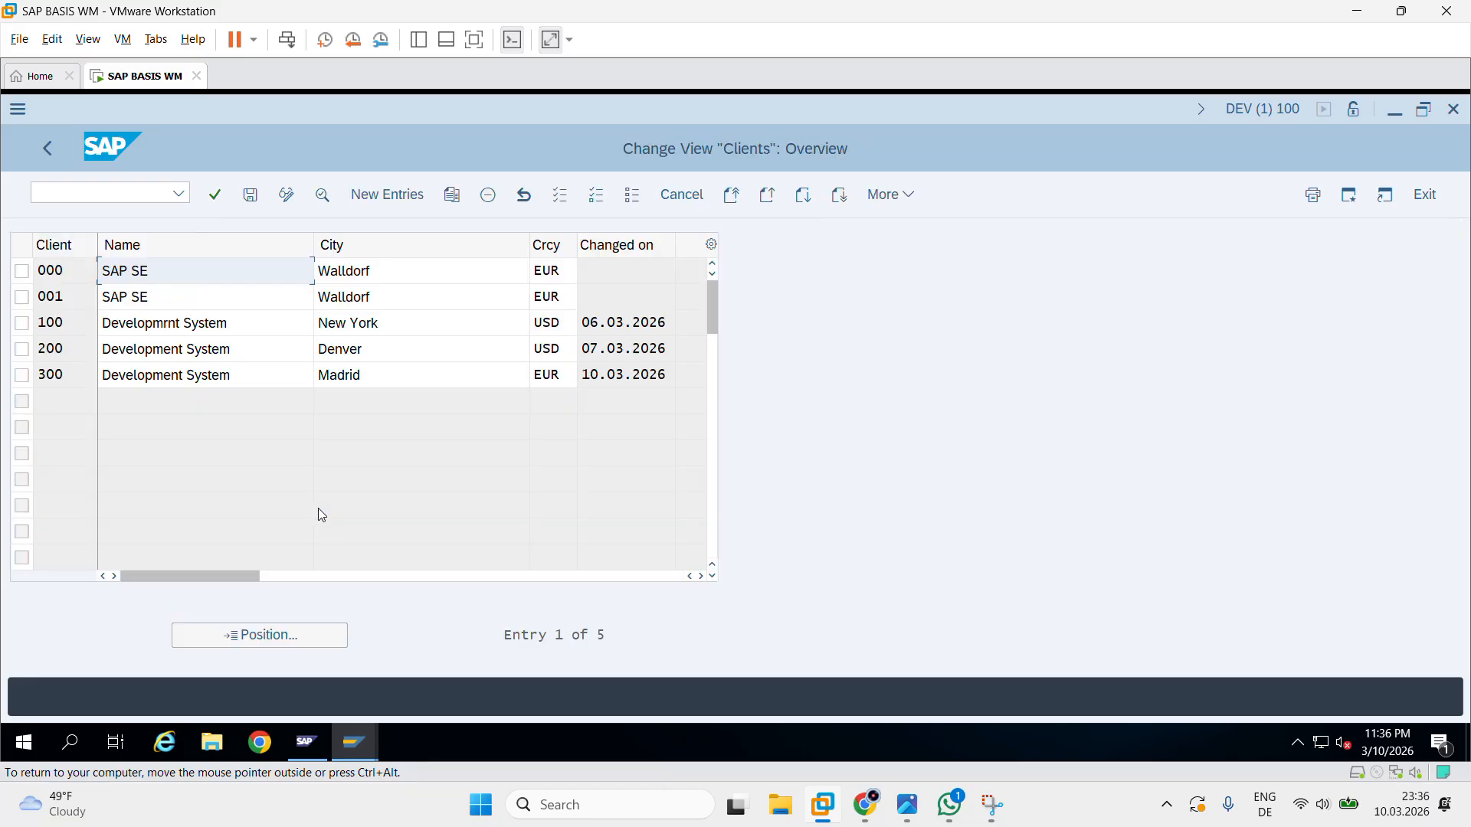
- Open the details of client 200 and assign it the logical system DEVCLNT200 from the list of available values
double_click(192, 354)
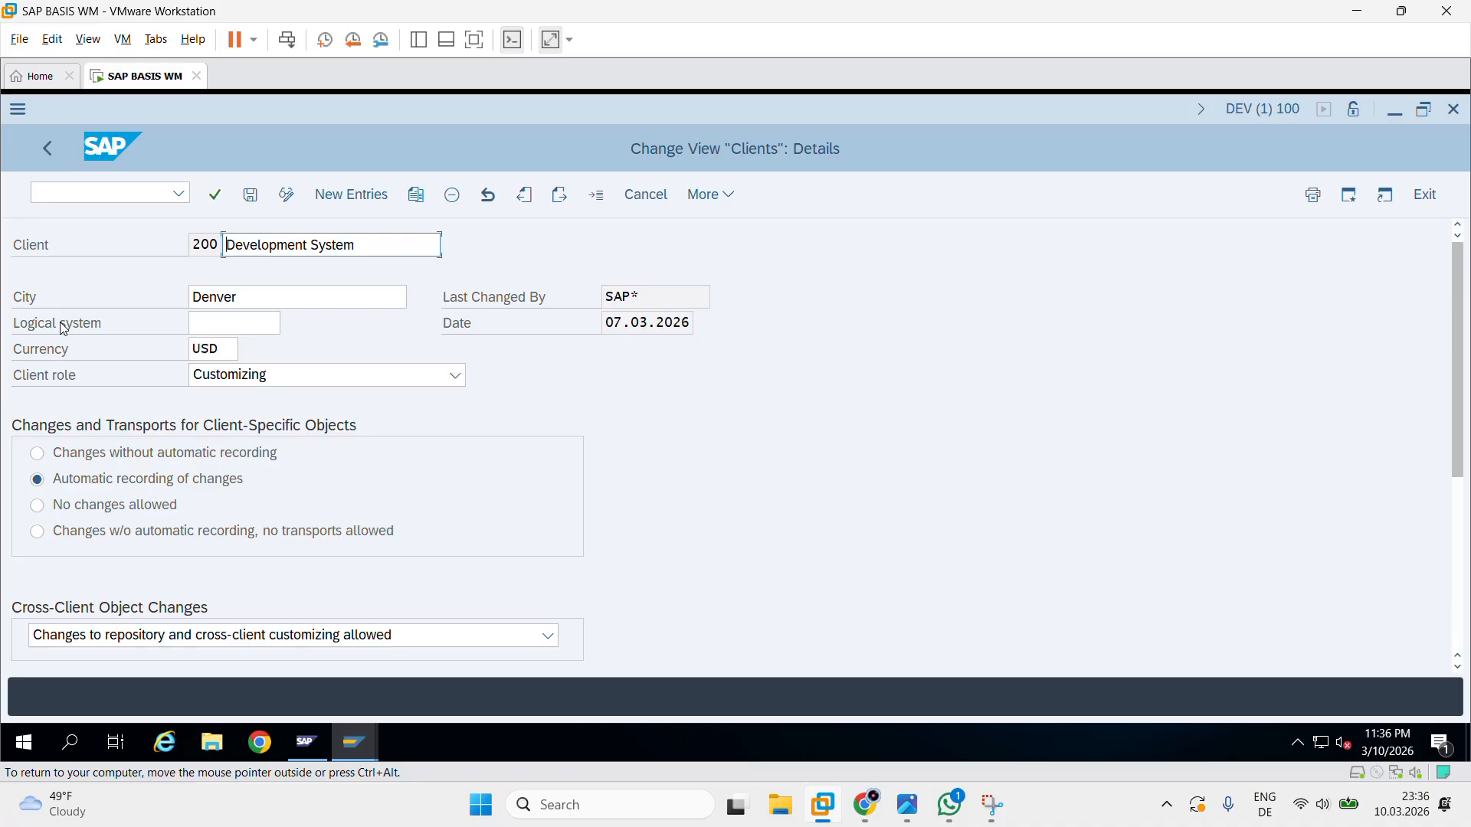
scroll(207, 472, down, 2)
scroll(250, 562, up, 2)
click(260, 328)
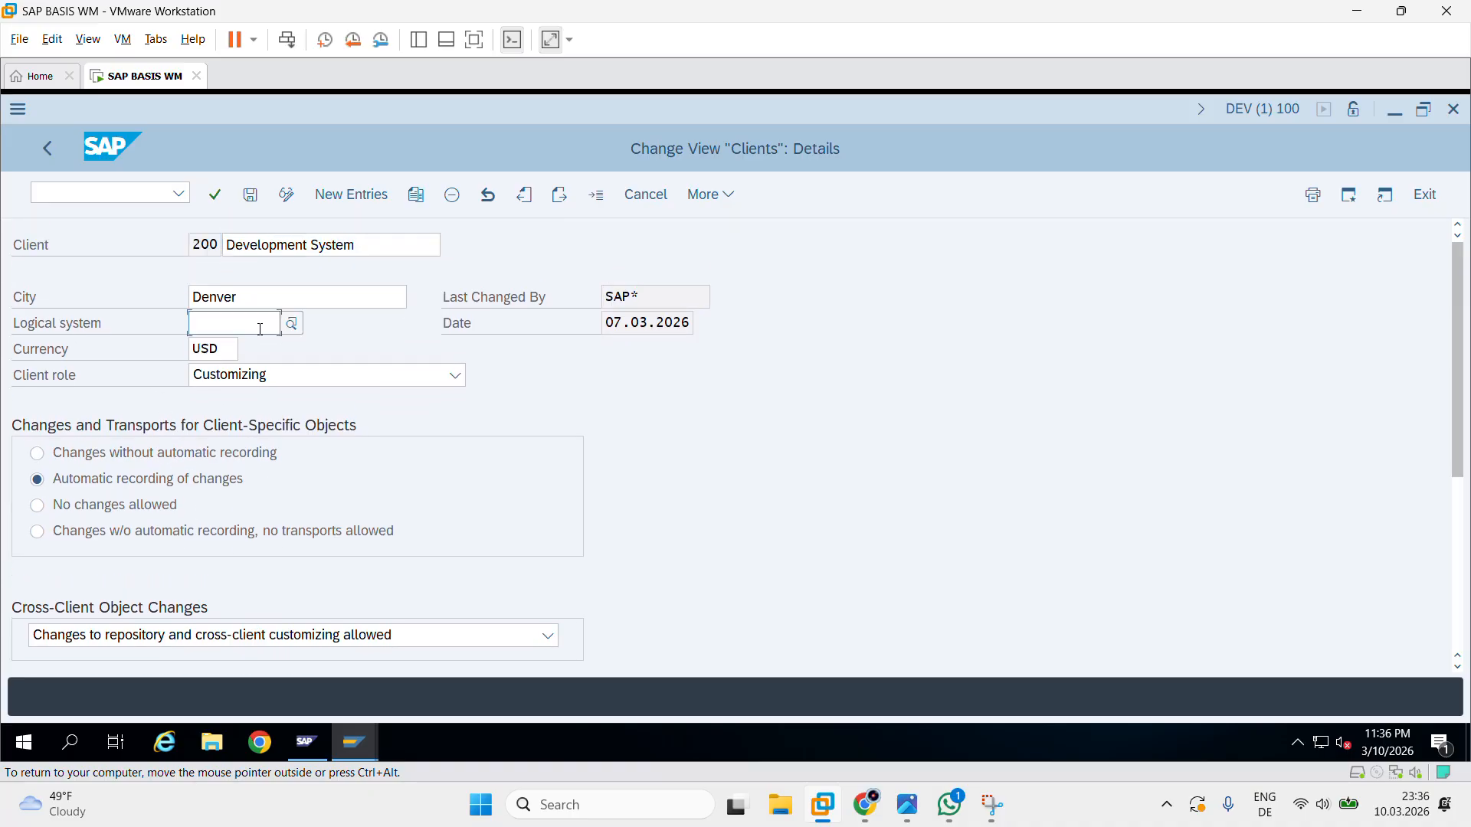
click(299, 331)
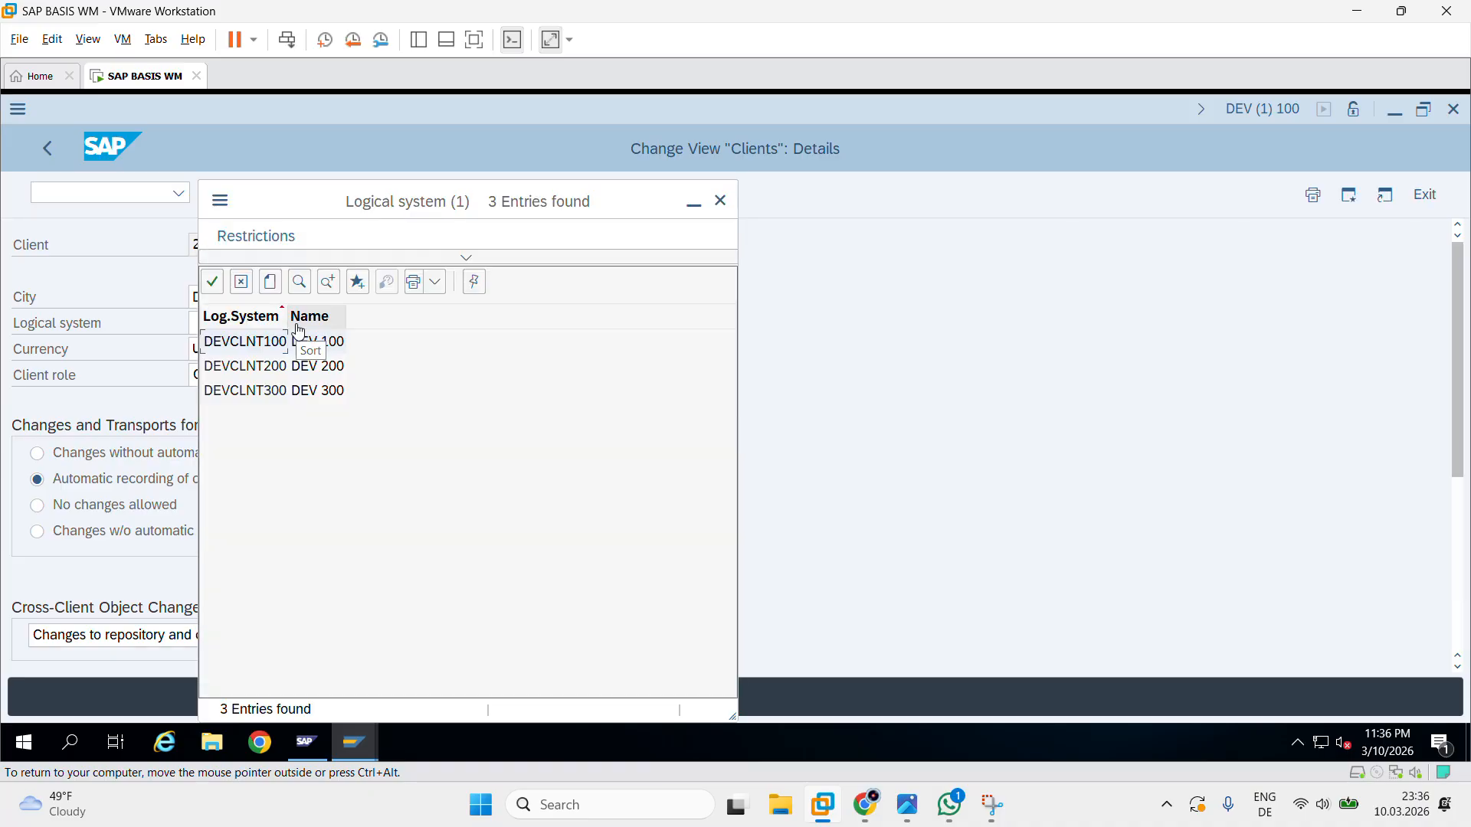
double_click(268, 371)
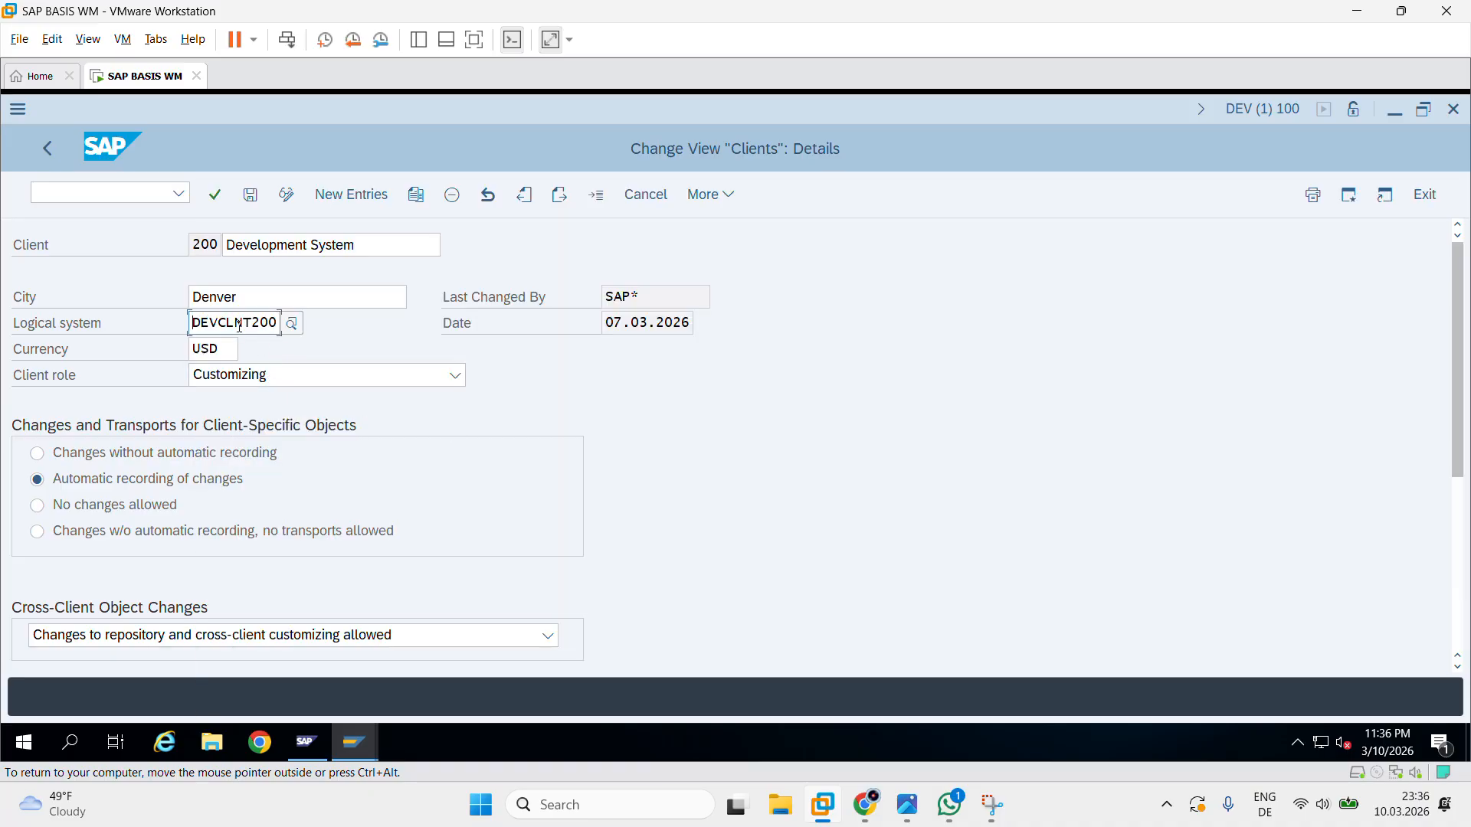
- Save the logical system assignment for client 200 and return to SAP Easy Access
click(262, 200)
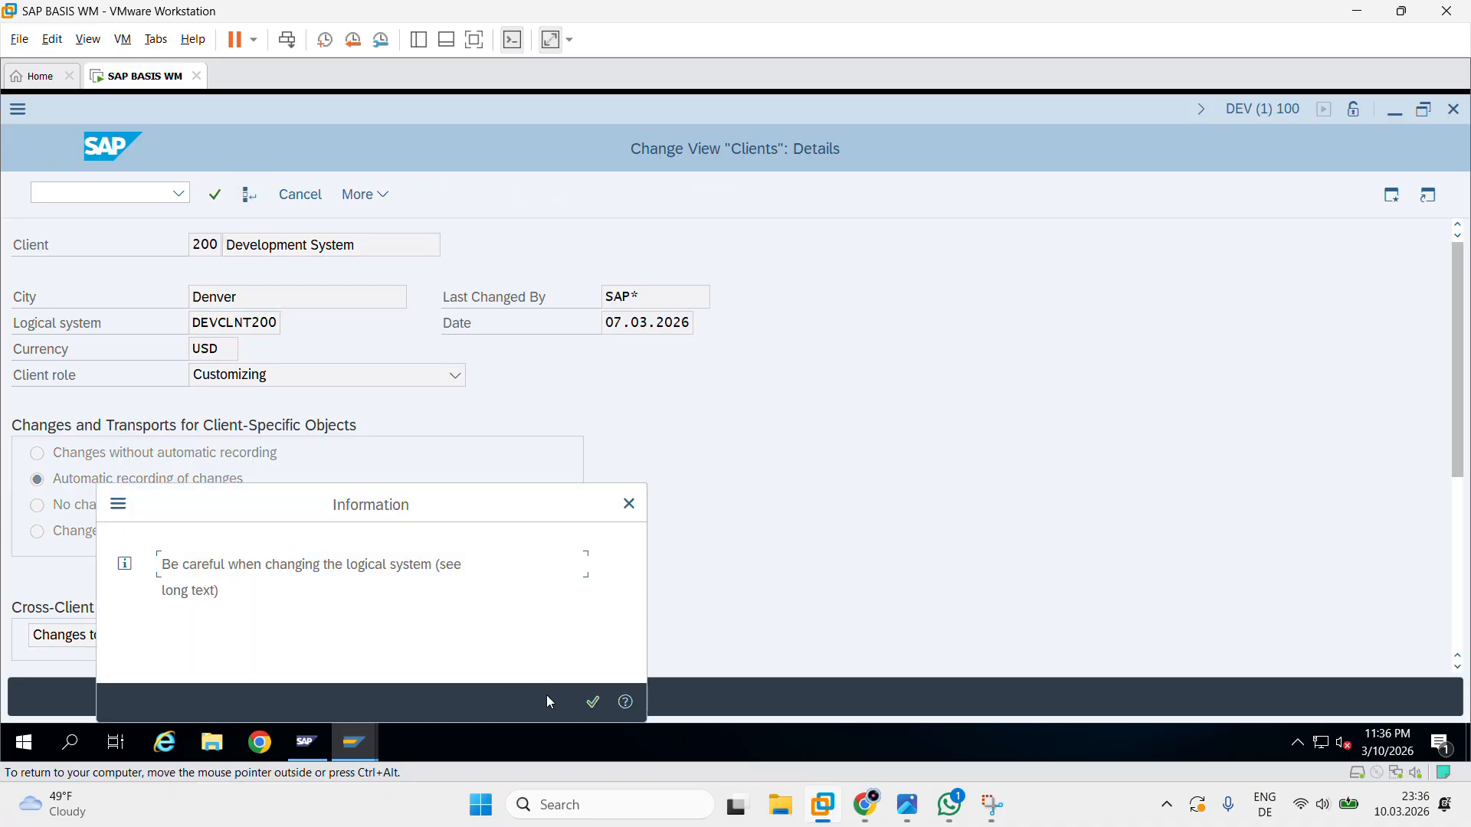
click(593, 703)
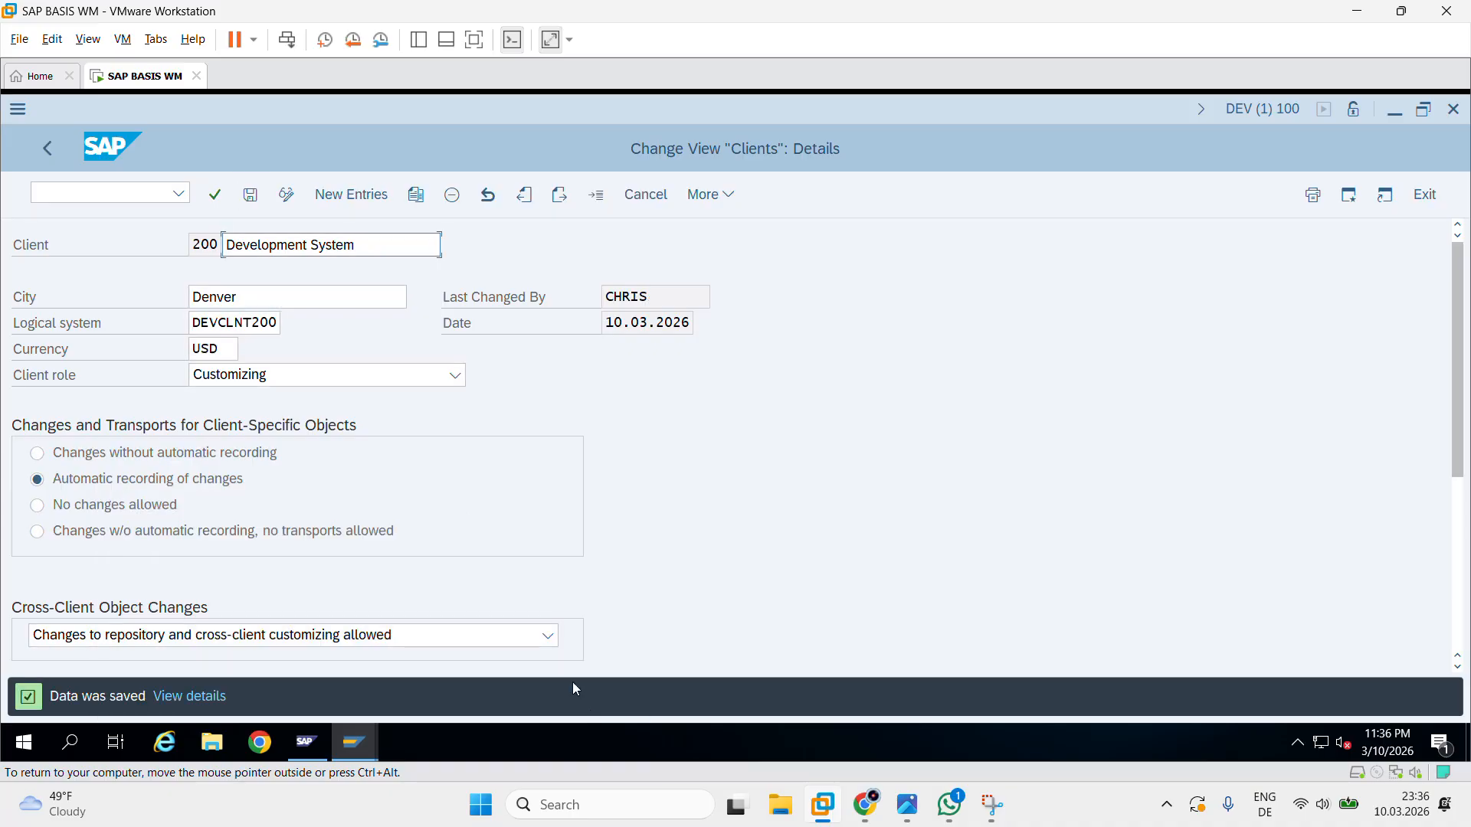
click(48, 148)
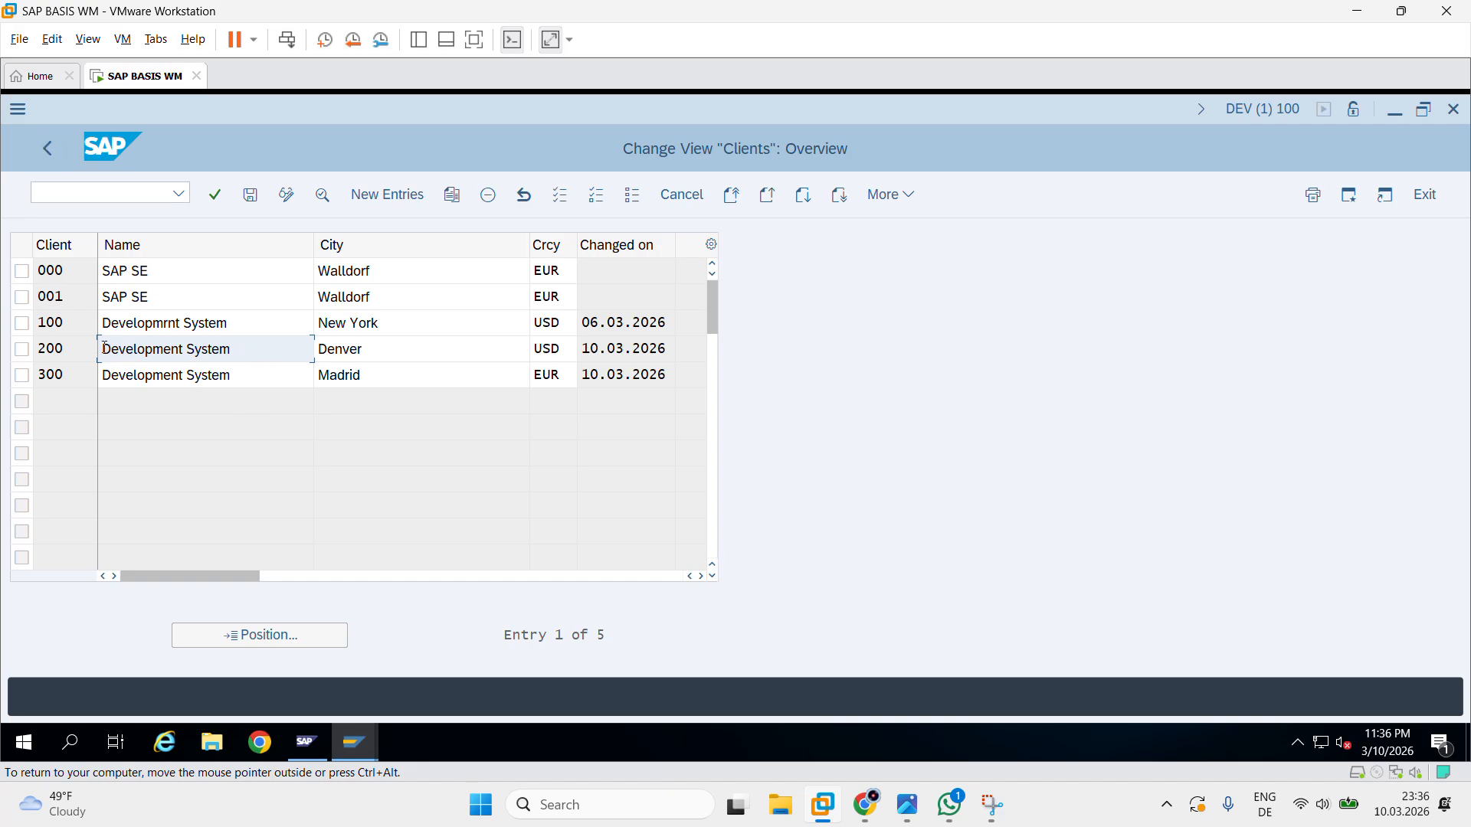
click(48, 149)
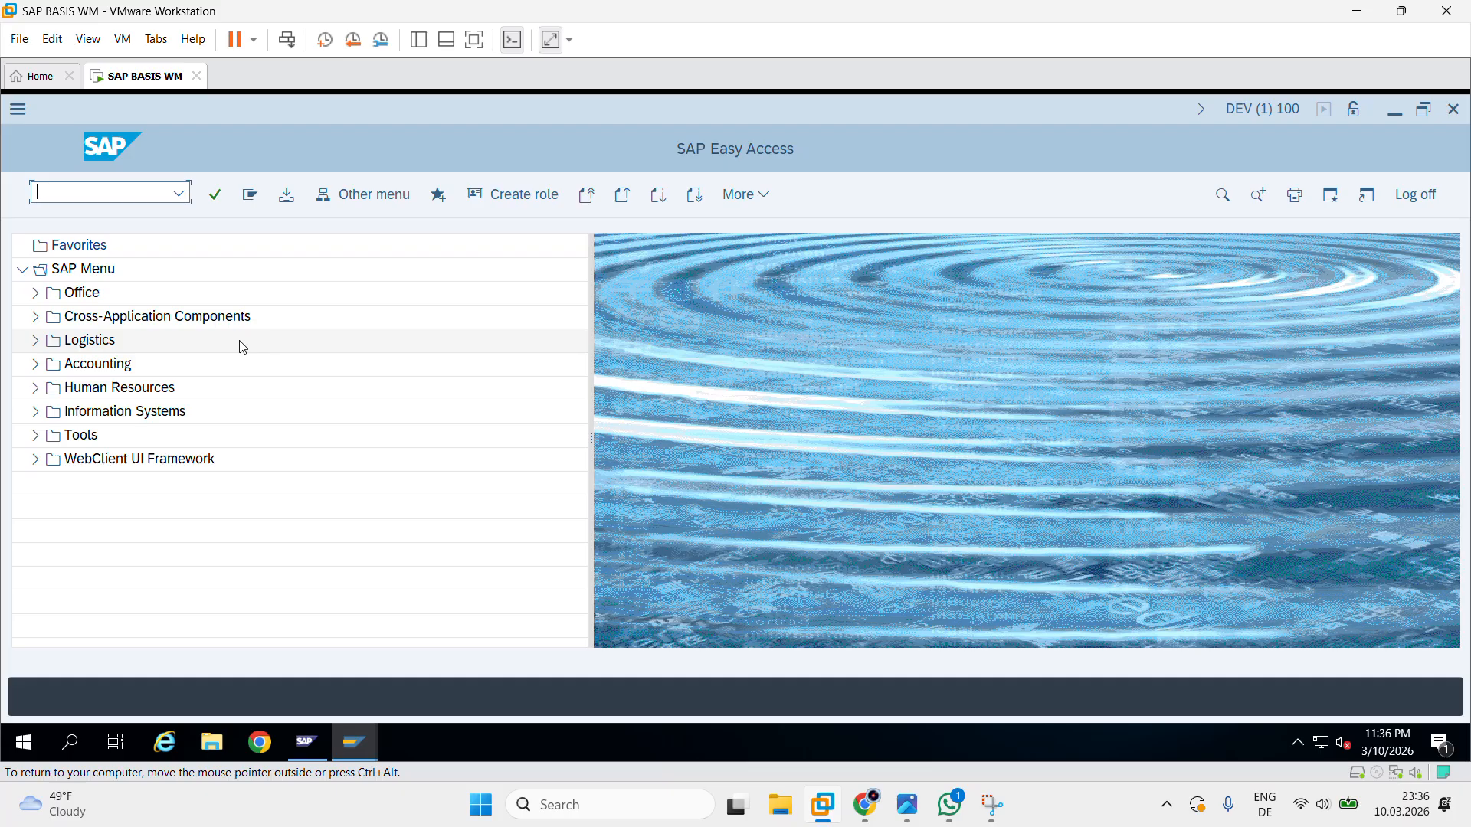
- Reopen scc4 in change mode, check the logical system in client 200's details, and return to the clients overview
click(180, 193)
click(149, 215)
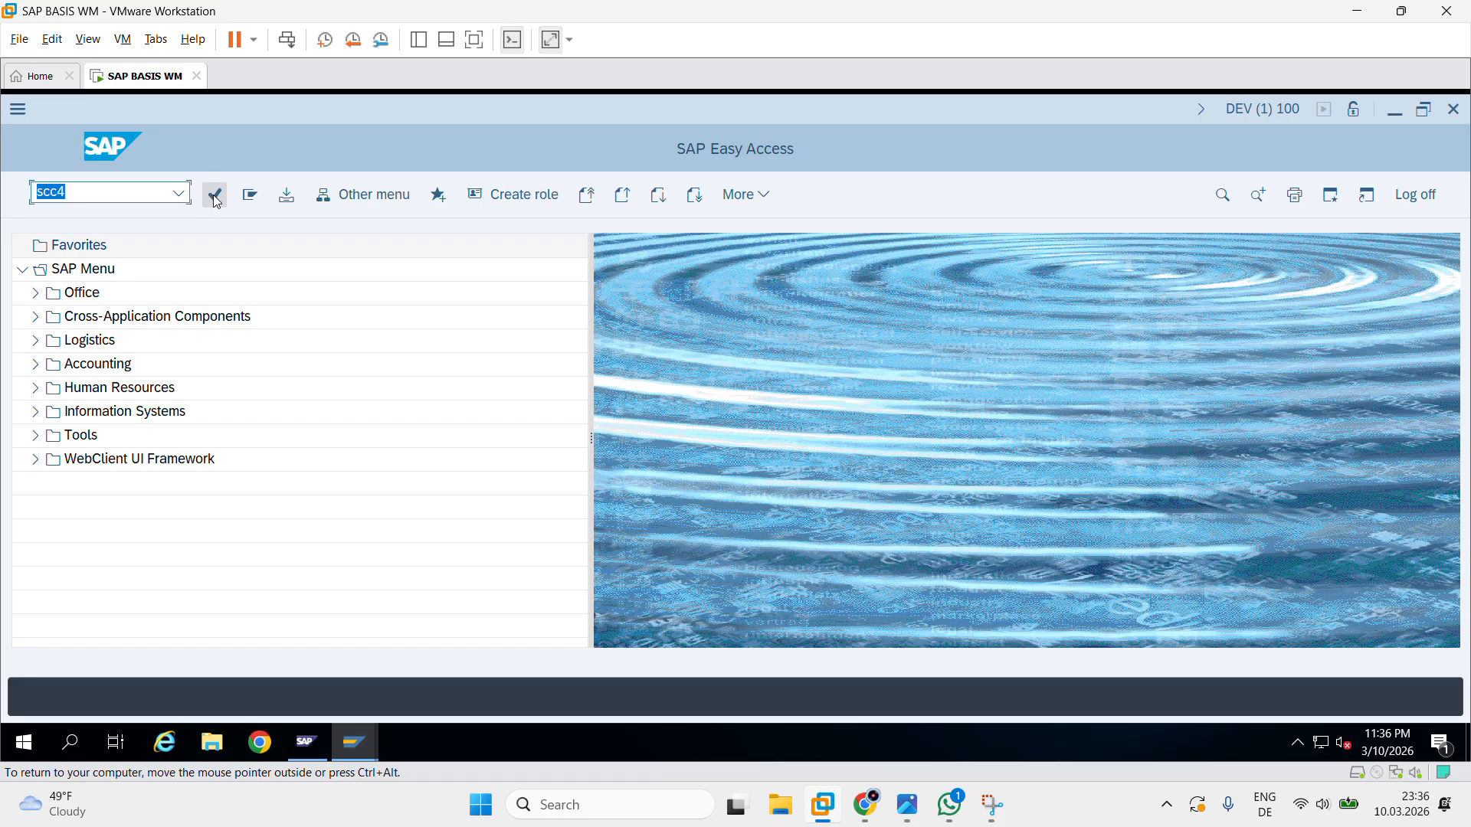
click(215, 197)
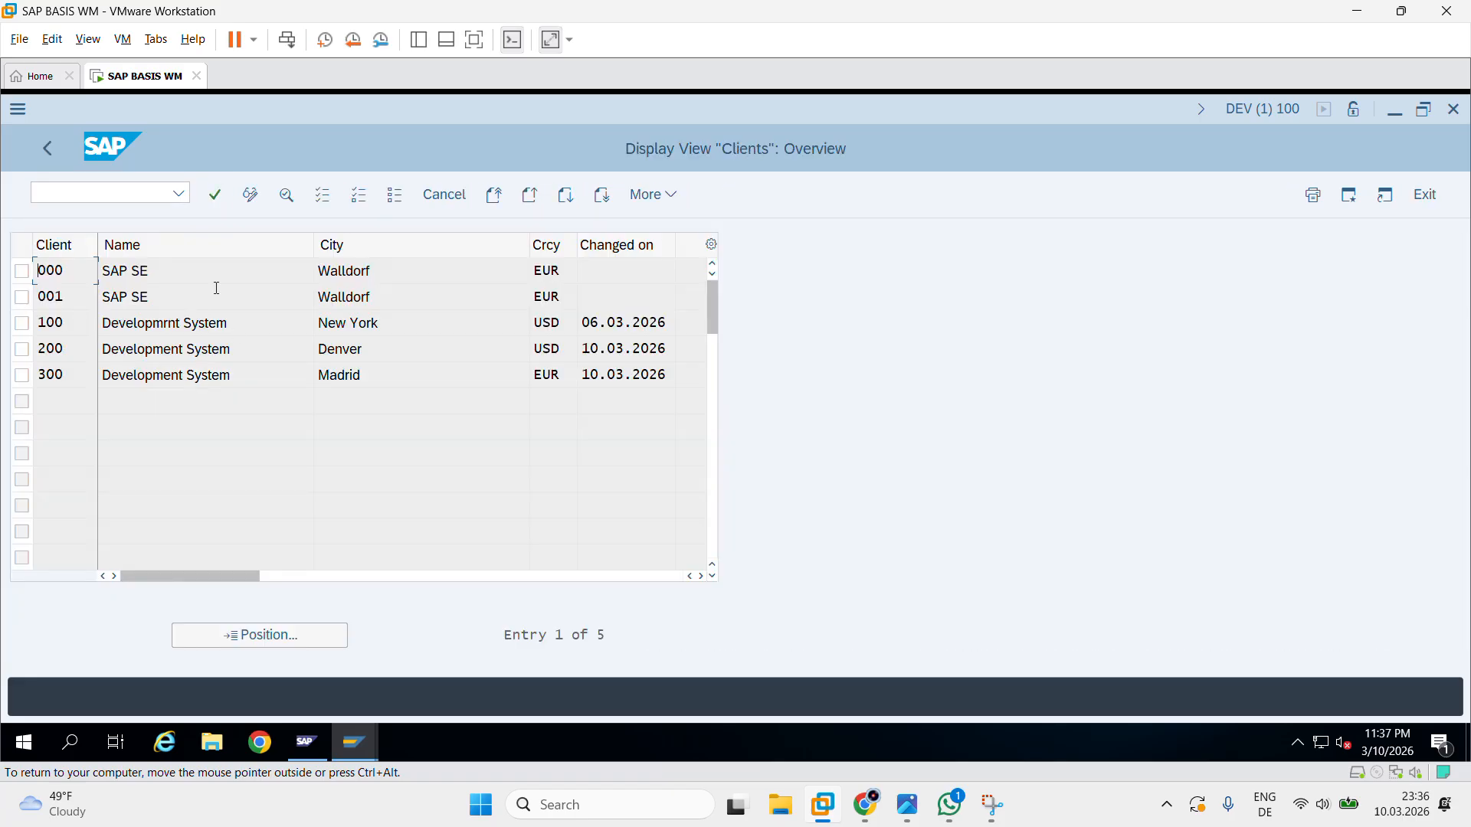
click(255, 197)
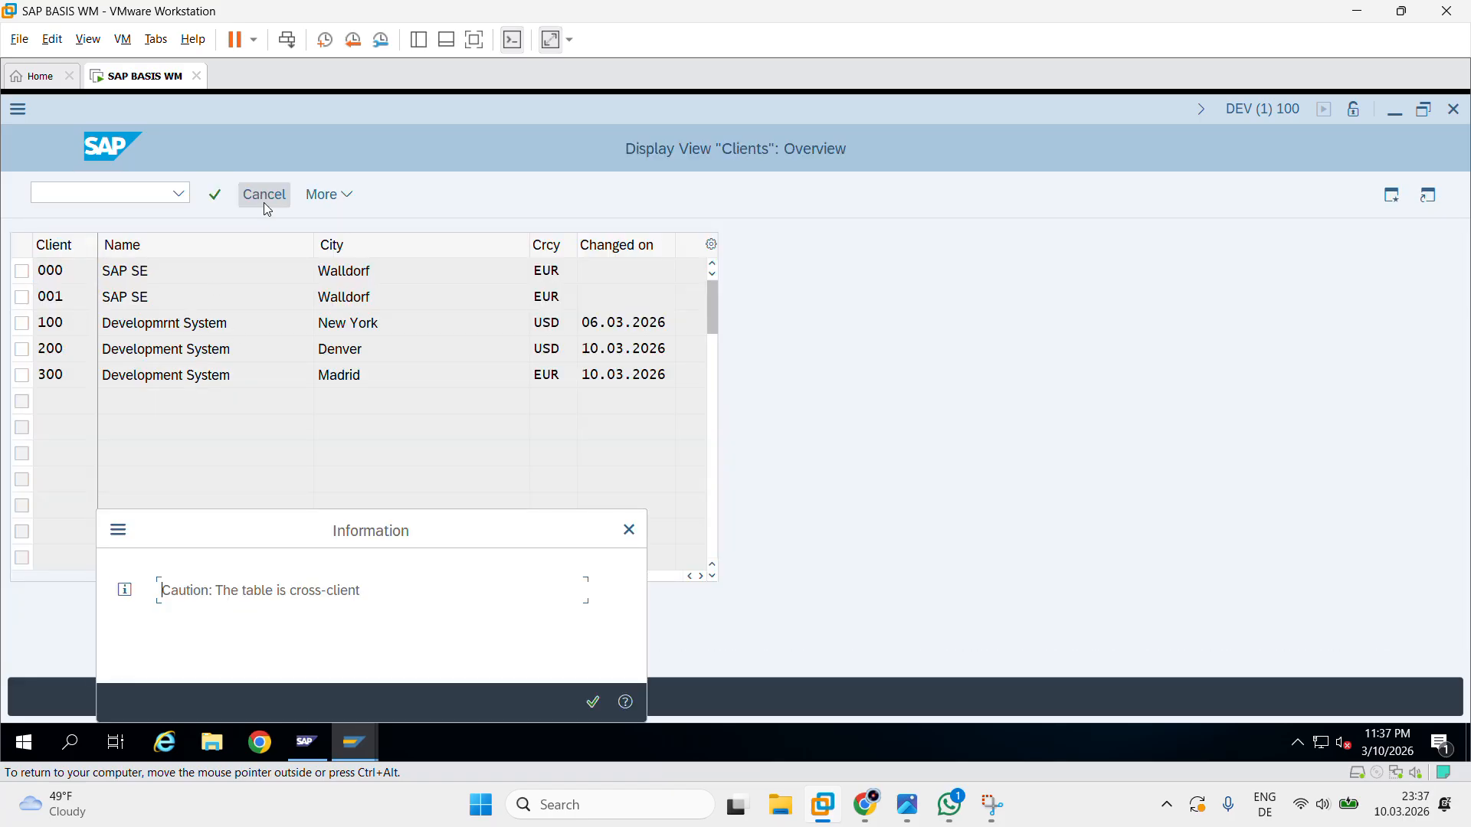
click(601, 706)
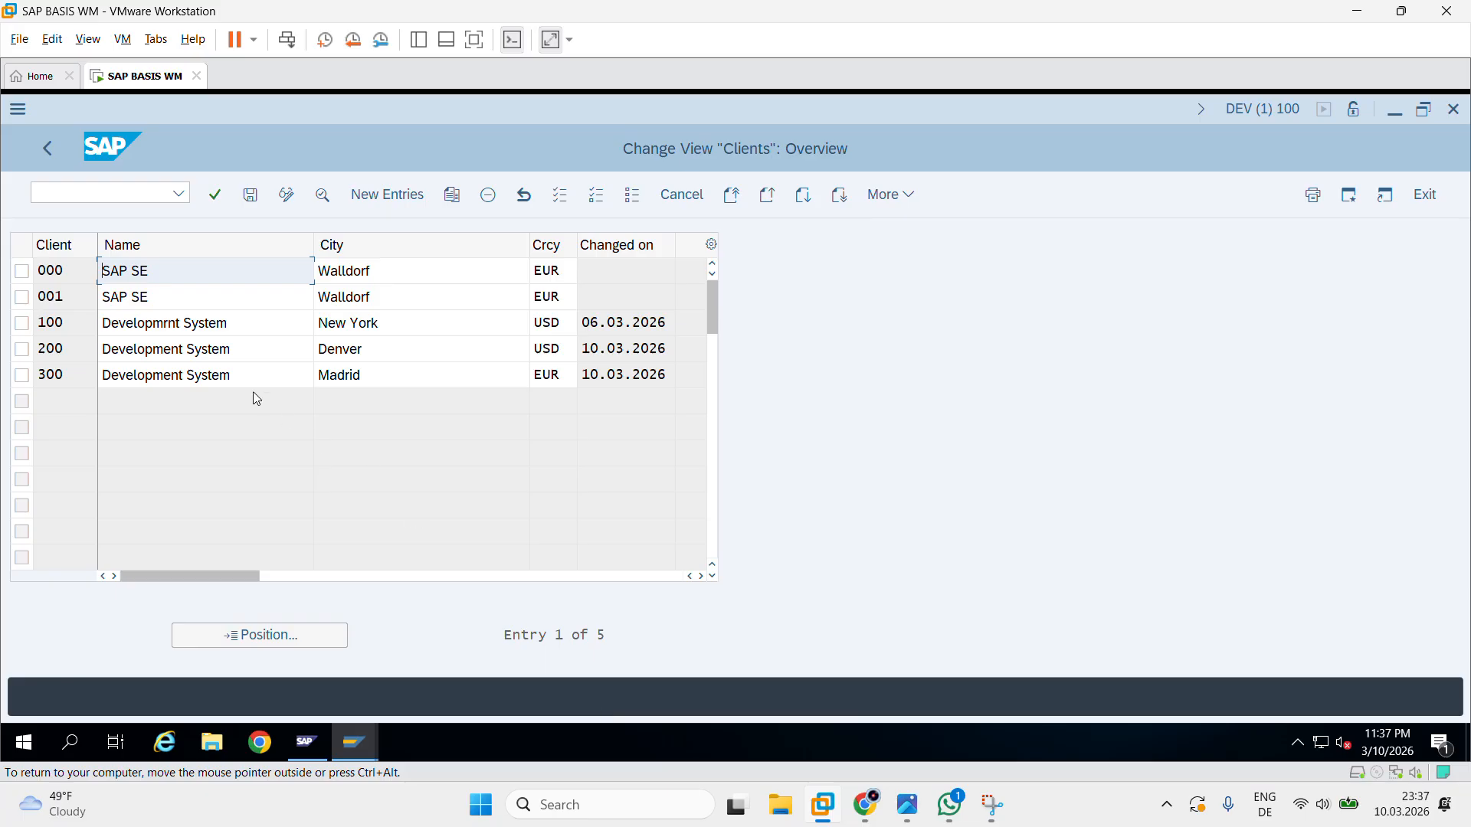
double_click(187, 352)
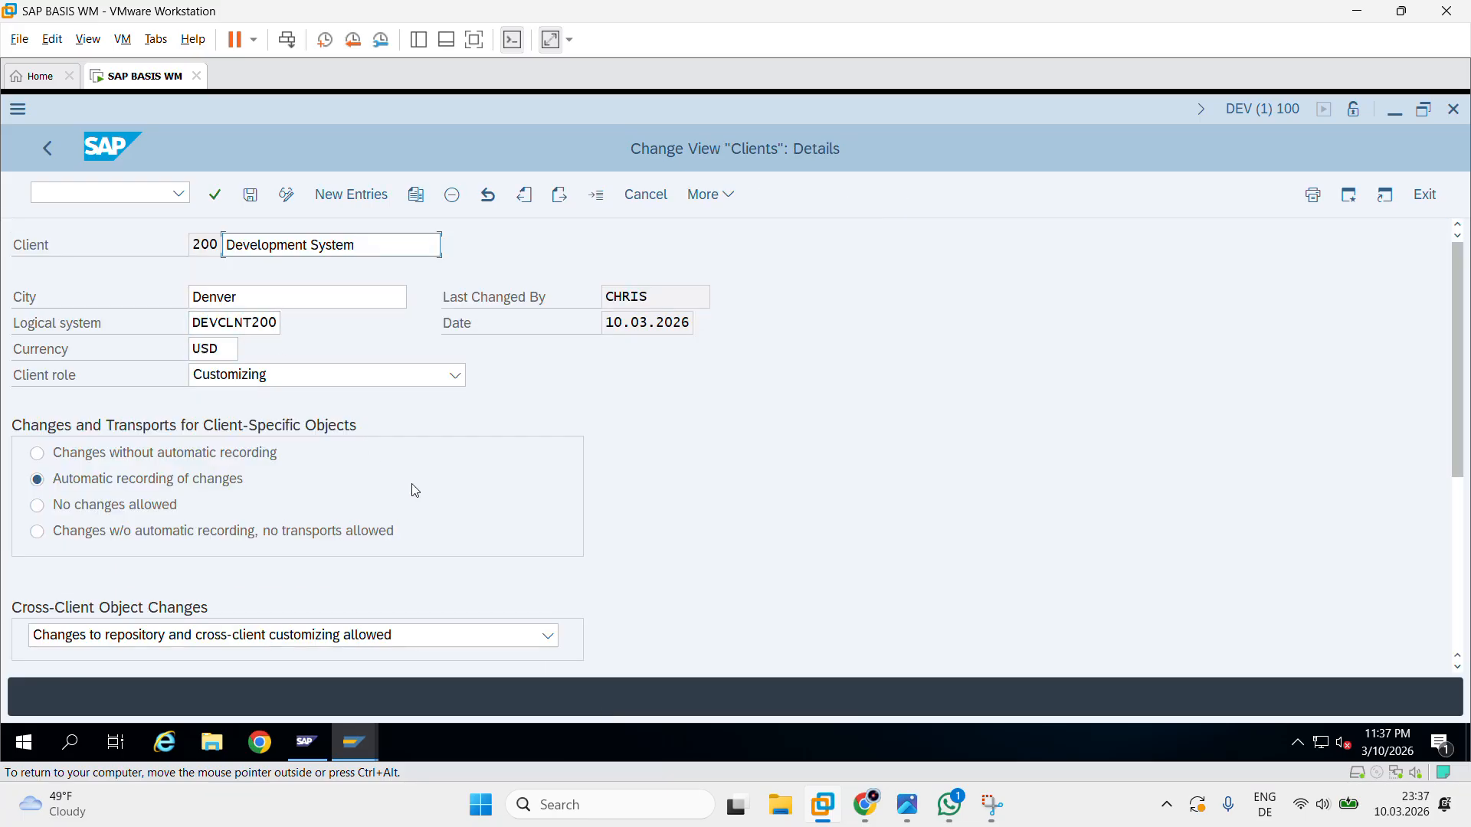
click(49, 149)
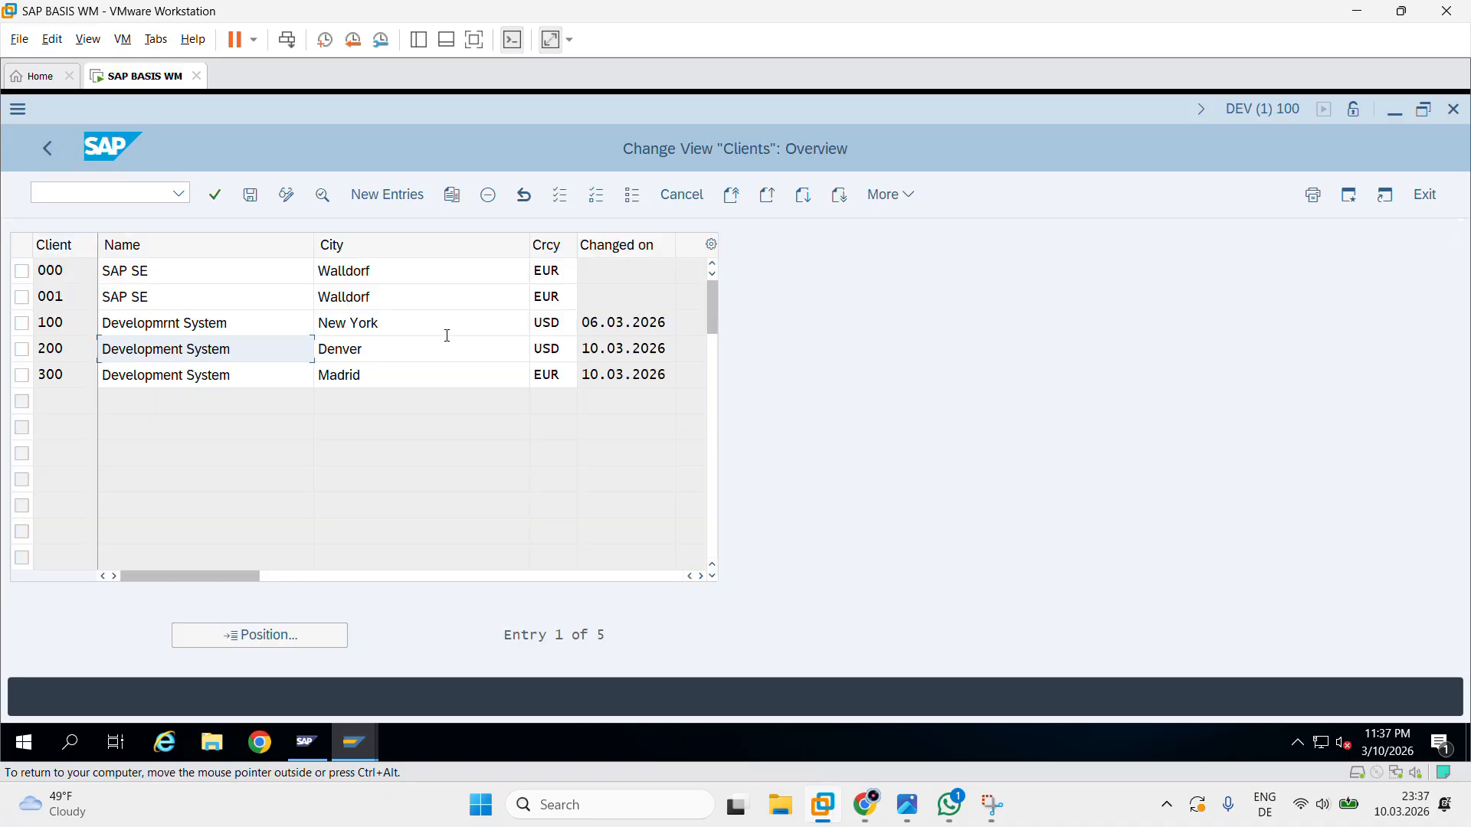